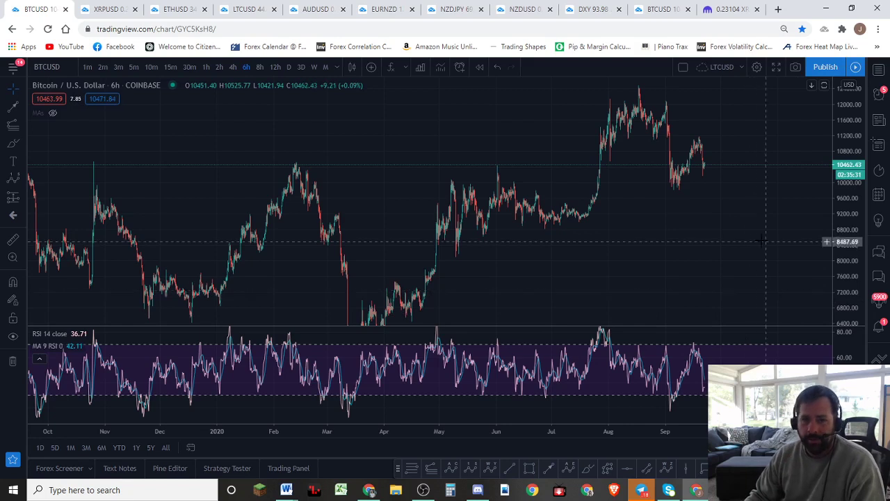
# Step: Brush a red arc over the February 2020 peak on the BTCUSD 6-hour chart and undo the strokes
pyautogui.scroll(-2, 774, 241)
pyautogui.moveTo(847, 198); pyautogui.dragTo(844, 268)
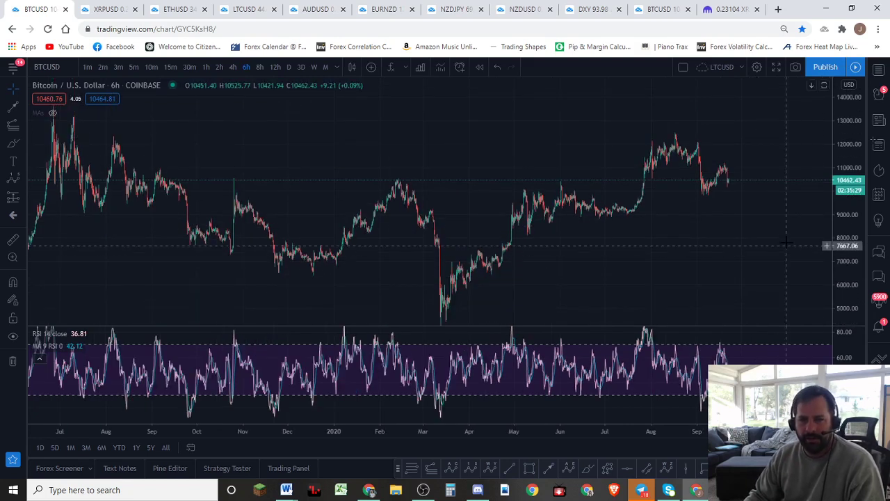
pyautogui.moveTo(786, 244); pyautogui.dragTo(766, 211)
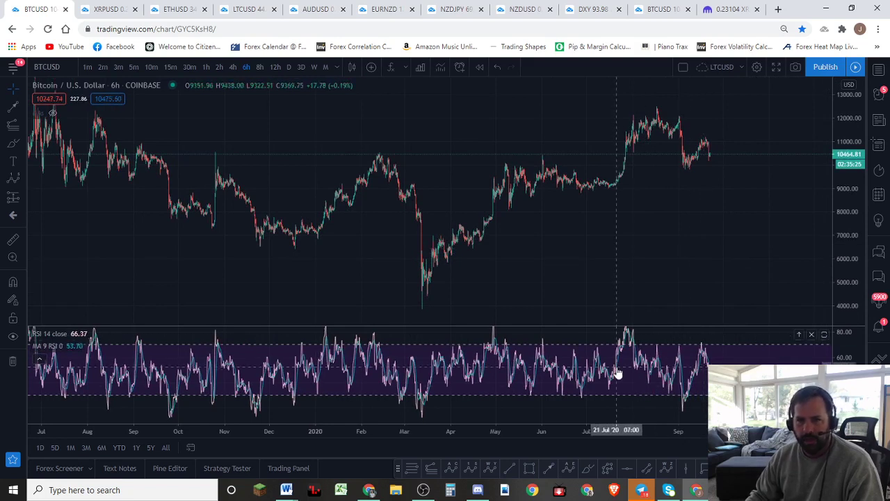
pyautogui.click(587, 470)
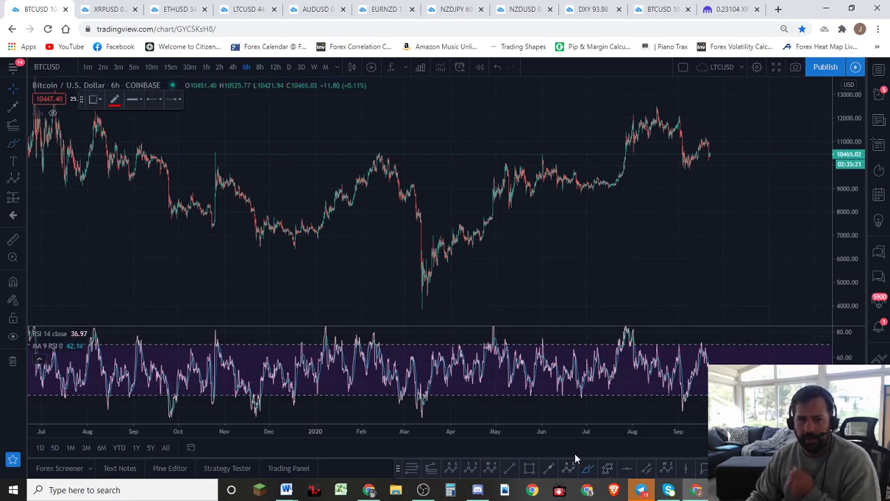
pyautogui.moveTo(367, 180)
pyautogui.mouseDown()
pyautogui.moveTo(418, 147)
pyautogui.moveTo(443, 175)
pyautogui.mouseUp()
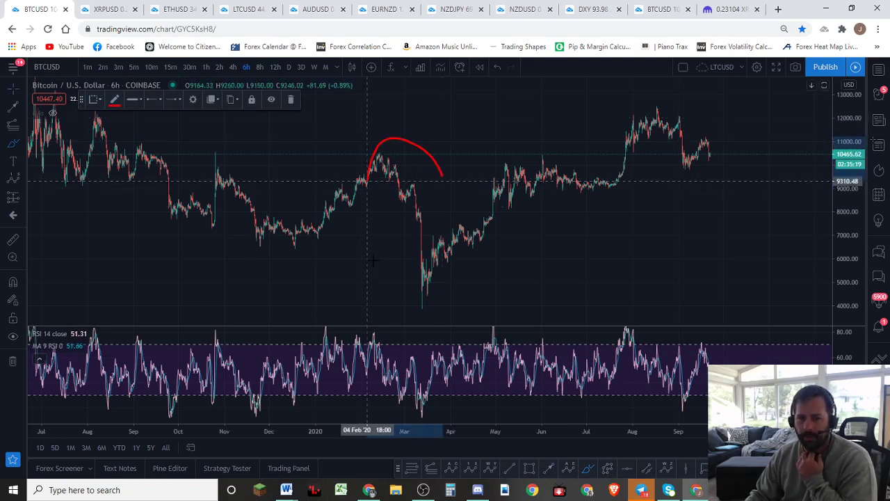
pyautogui.moveTo(373, 260)
pyautogui.mouseDown()
pyautogui.moveTo(452, 298)
pyautogui.moveTo(419, 163)
pyautogui.mouseUp()
pyautogui.hotkey('ctrl', 'z')
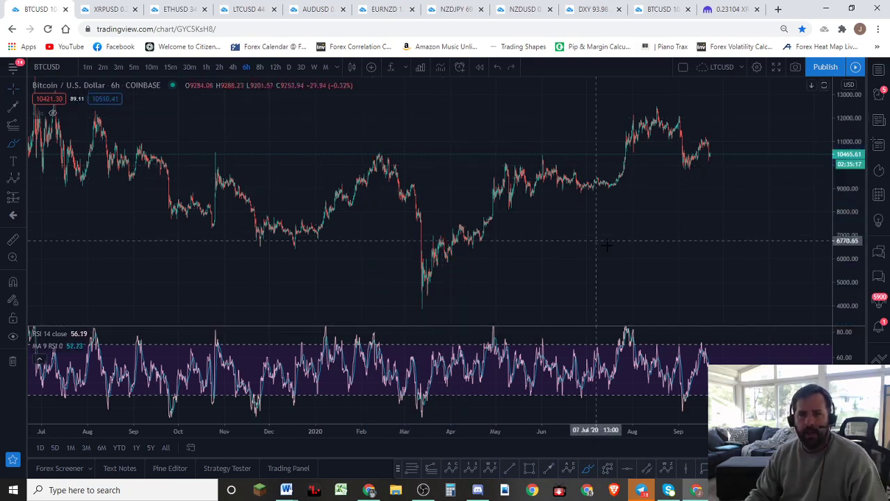
# Step: Trace the March–August 2020 rise, the December–February rise and the February–March drop with red brush strokes, undoing each one
pyautogui.moveTo(427, 278)
pyautogui.mouseDown()
pyautogui.moveTo(477, 248)
pyautogui.moveTo(482, 261)
pyautogui.moveTo(588, 167)
pyautogui.moveTo(661, 150)
pyautogui.moveTo(703, 88)
pyautogui.mouseUp()
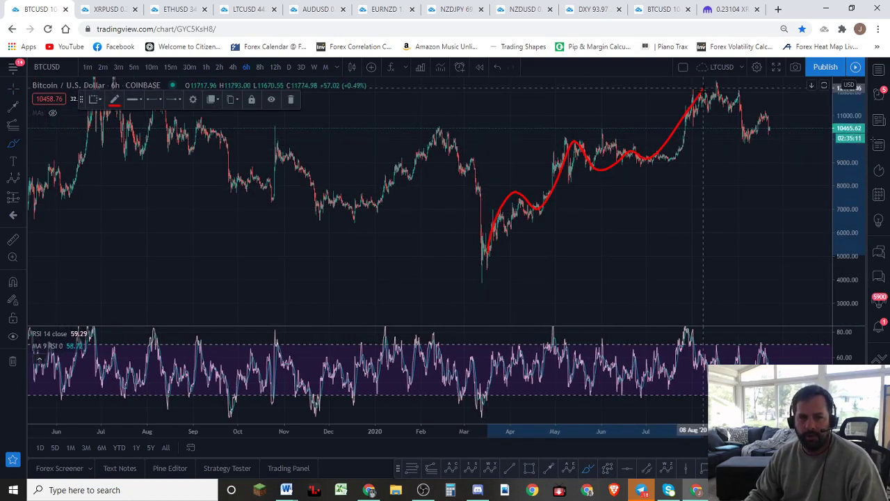
pyautogui.hotkey('ctrl', 'z')
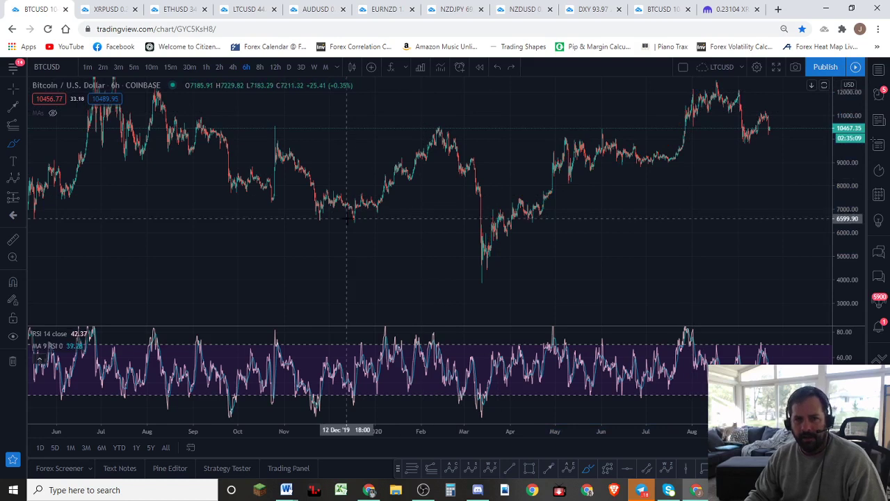
pyautogui.moveTo(349, 217); pyautogui.dragTo(450, 132)
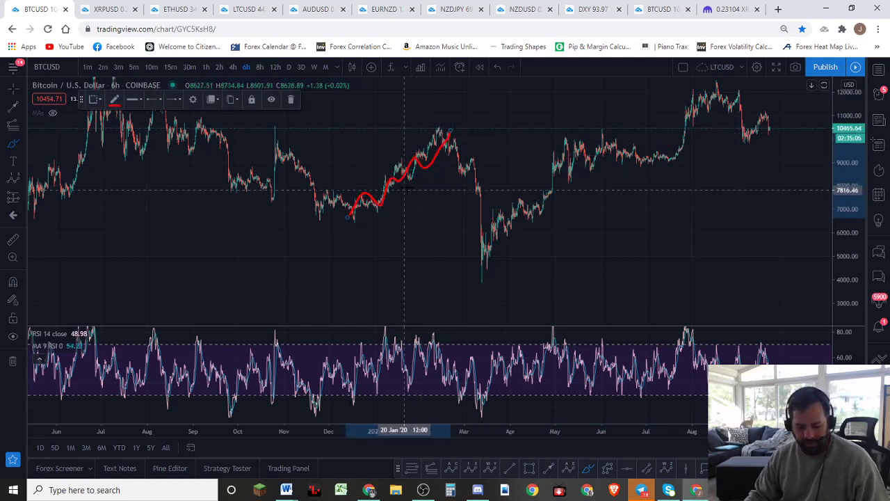
pyautogui.hotkey('ctrl', 'z')
pyautogui.moveTo(434, 122)
pyautogui.mouseDown()
pyautogui.moveTo(461, 149)
pyautogui.moveTo(477, 187)
pyautogui.moveTo(492, 281)
pyautogui.mouseUp()
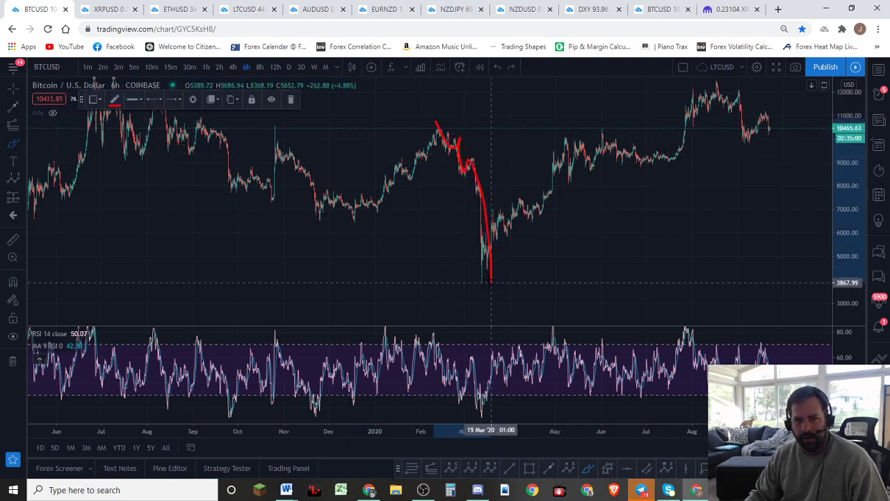
pyautogui.hotkey('ctrl', 'z')
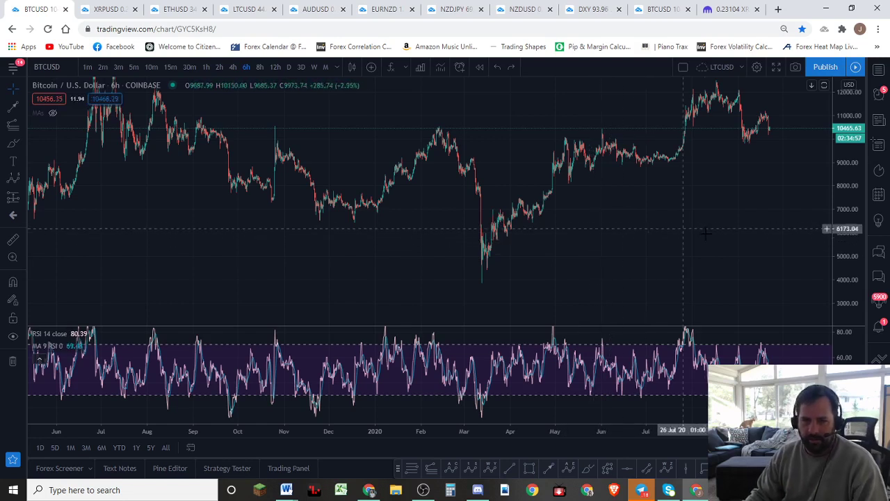
# Step: Brush red strokes along the February 2020 and the August–September 2020 declines, and delete the August–September stroke
pyautogui.moveTo(706, 233); pyautogui.dragTo(620, 253)
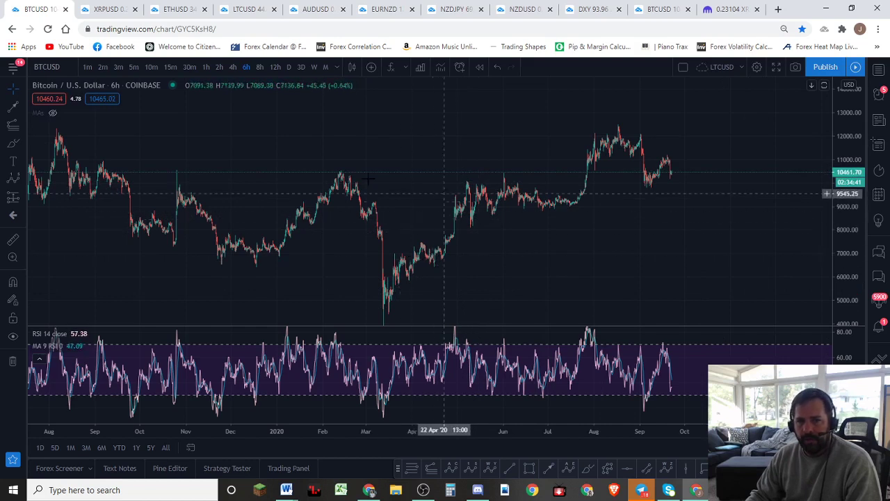
pyautogui.moveTo(334, 164); pyautogui.dragTo(378, 153)
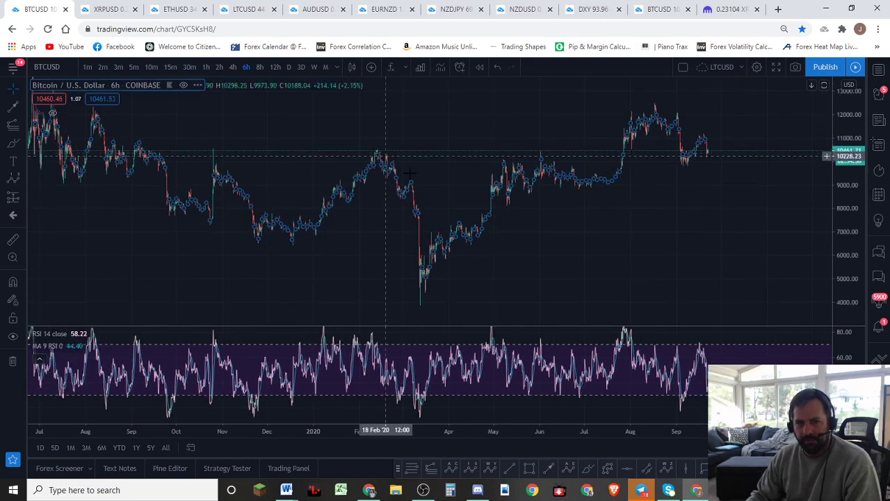
pyautogui.click(589, 469)
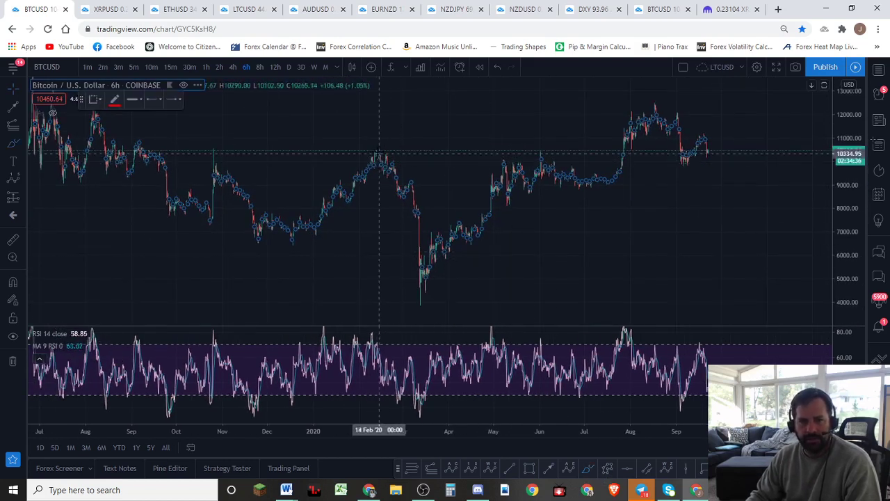
pyautogui.moveTo(389, 159); pyautogui.dragTo(404, 197)
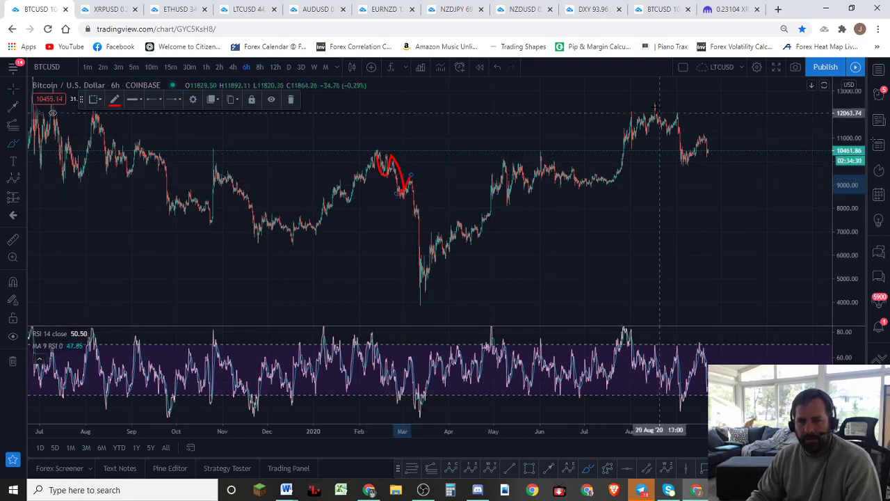
pyautogui.moveTo(655, 104)
pyautogui.mouseDown()
pyautogui.moveTo(669, 123)
pyautogui.moveTo(681, 113)
pyautogui.moveTo(688, 160)
pyautogui.mouseUp()
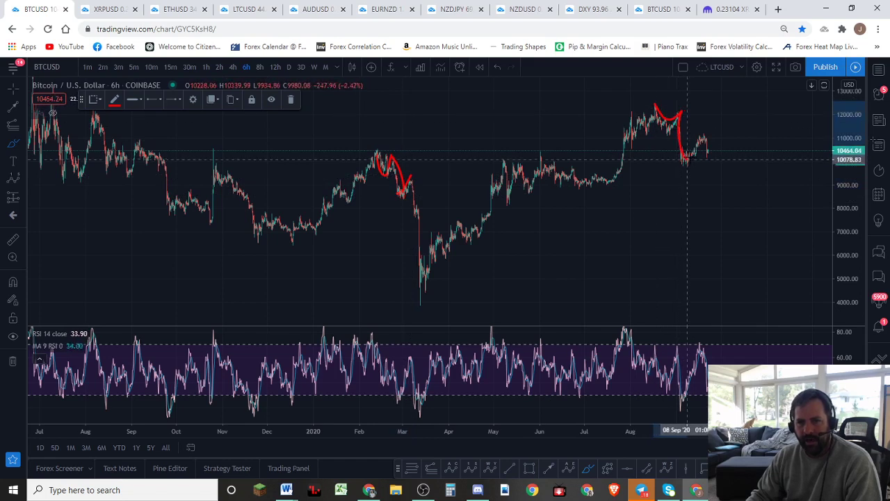
pyautogui.press('Delete')
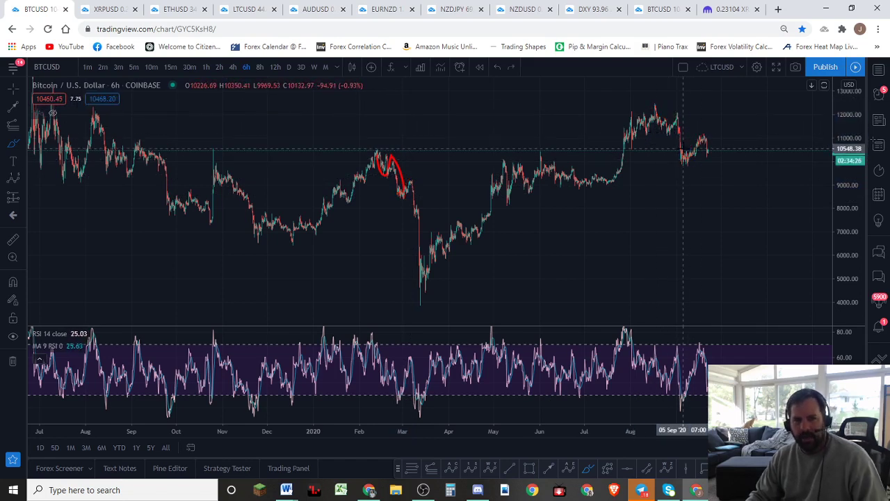
# Step: Circle the February 2020 decline with the brush, undo the circles, and remove the strokes over the March drop and September bounce
pyautogui.moveTo(404, 160); pyautogui.dragTo(394, 136)
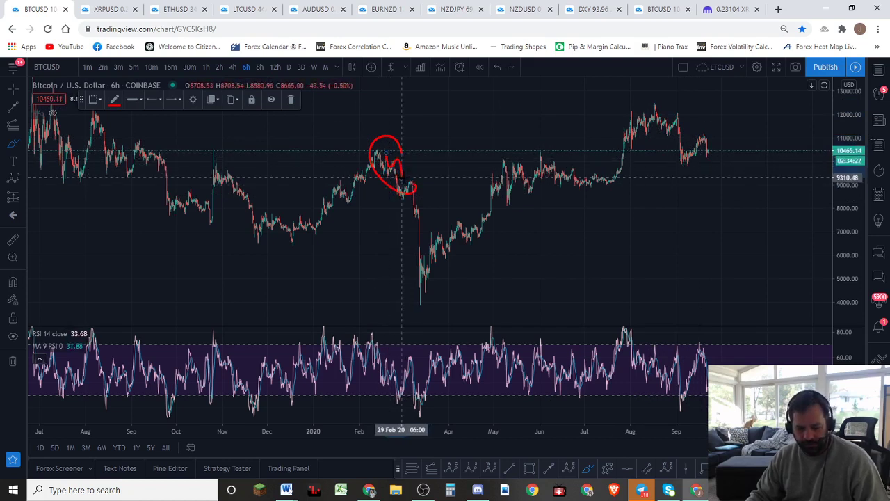
pyautogui.hotkey('ctrl', 'z')
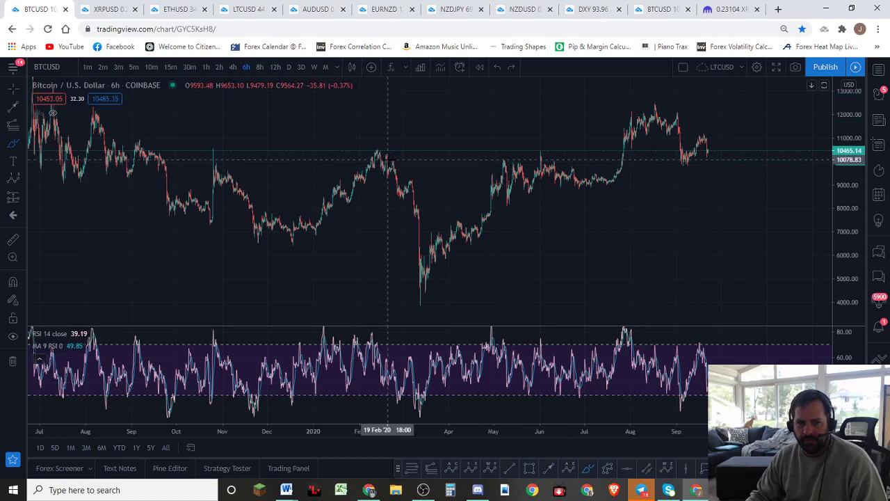
pyautogui.moveTo(402, 154)
pyautogui.mouseDown()
pyautogui.moveTo(409, 192)
pyautogui.moveTo(402, 142)
pyautogui.mouseUp()
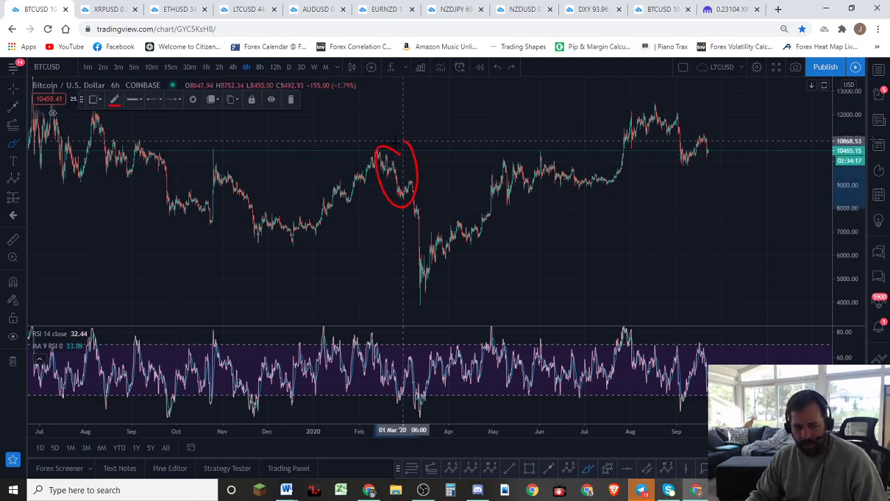
pyautogui.hotkey('ctrl', 'z')
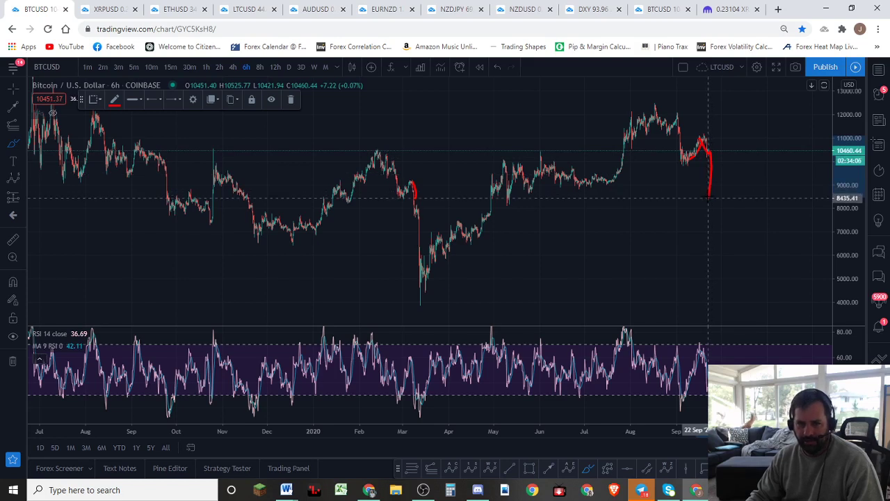
pyautogui.press('Delete')
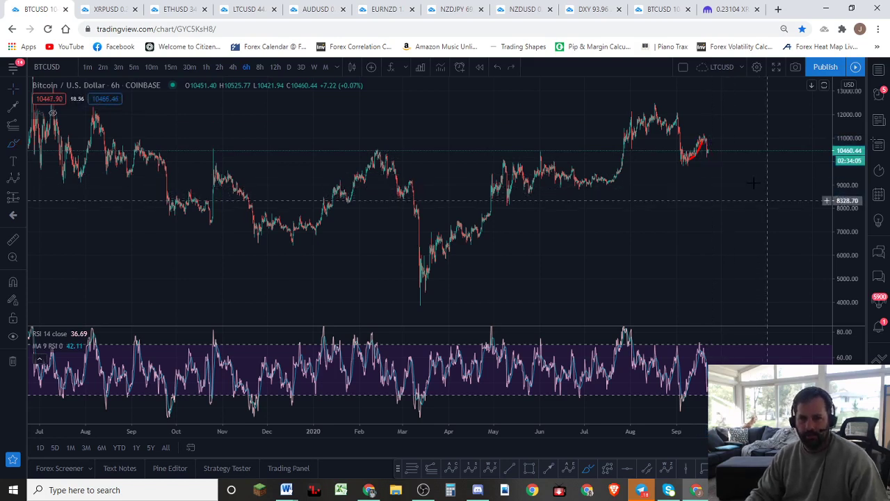
pyautogui.press('Escape')
# Step: Switch the BTCUSD chart to the 2-hour interval and maximize the price pane to show May through September 2020
pyautogui.moveTo(708, 150)
pyautogui.mouseDown()
pyautogui.moveTo(718, 177)
pyautogui.moveTo(712, 147)
pyautogui.moveTo(723, 166)
pyautogui.moveTo(704, 196)
pyautogui.mouseUp()
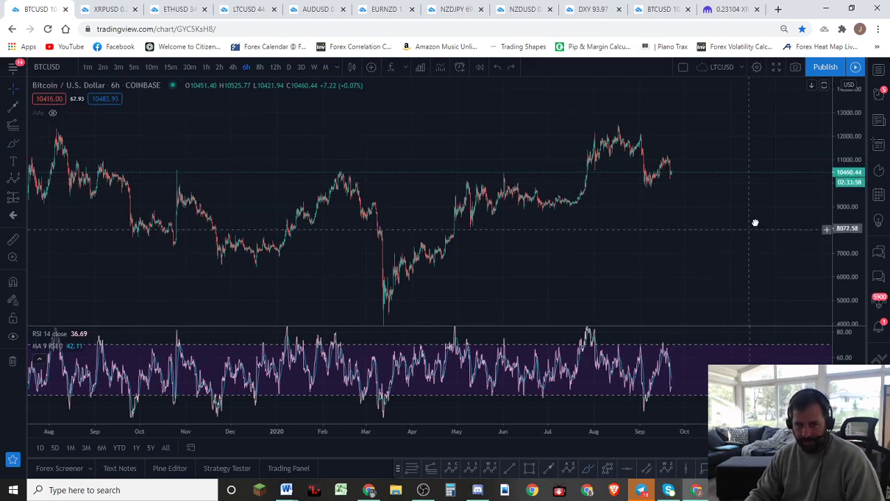
pyautogui.scroll(-5, 755, 223)
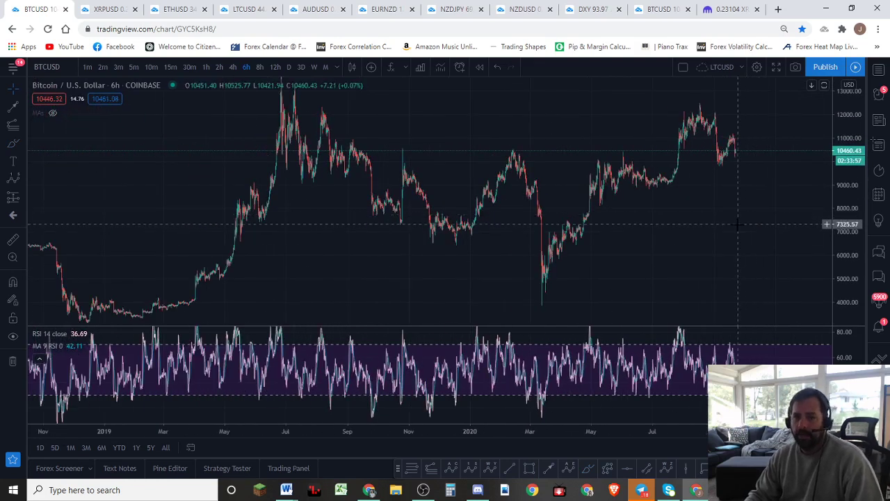
pyautogui.moveTo(738, 224); pyautogui.dragTo(661, 264)
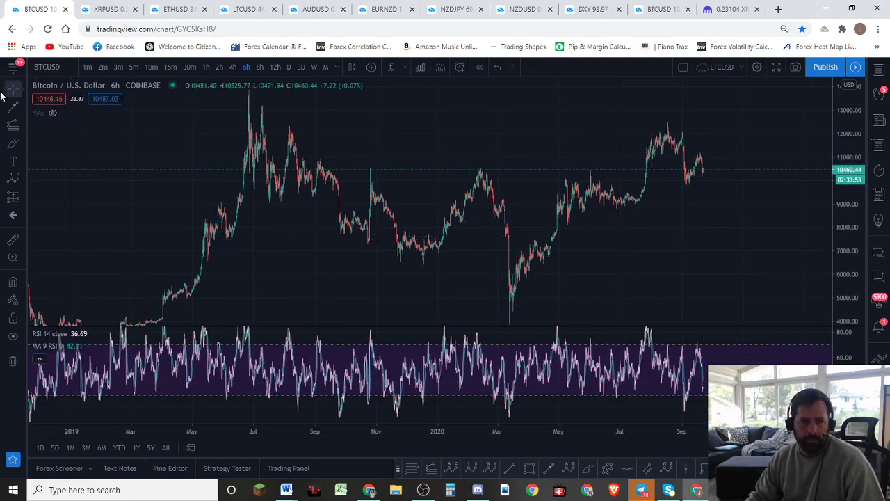
pyautogui.click(223, 68)
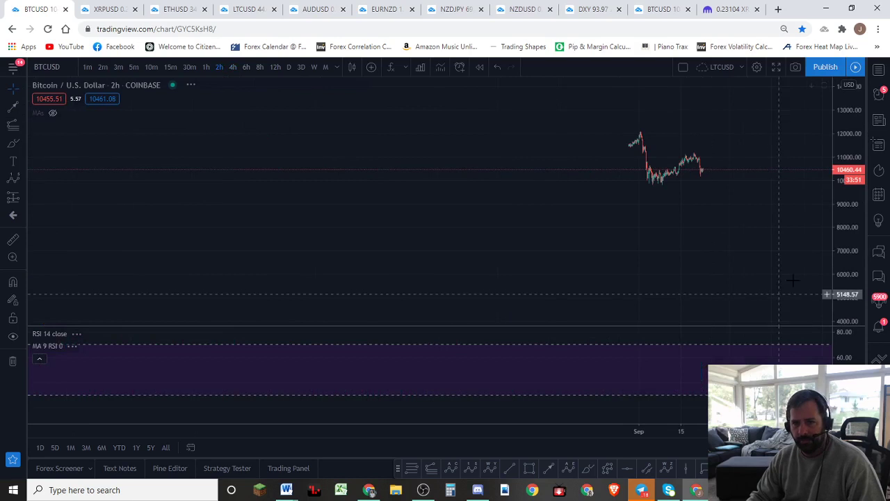
pyautogui.moveTo(789, 232); pyautogui.dragTo(717, 253)
pyautogui.doubleClick(716, 253)
pyautogui.moveTo(843, 228); pyautogui.dragTo(839, 258)
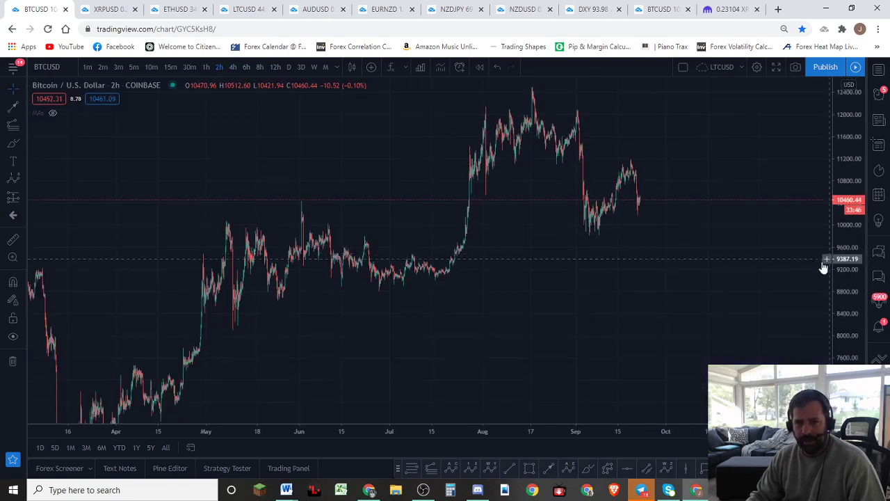
pyautogui.moveTo(739, 284); pyautogui.dragTo(602, 287)
# Step: Draw a Fibonacci extension from the mid-August high to the late-August low, projecting from 12050.21, and slightly lower its first anchor
pyautogui.click(12, 125)
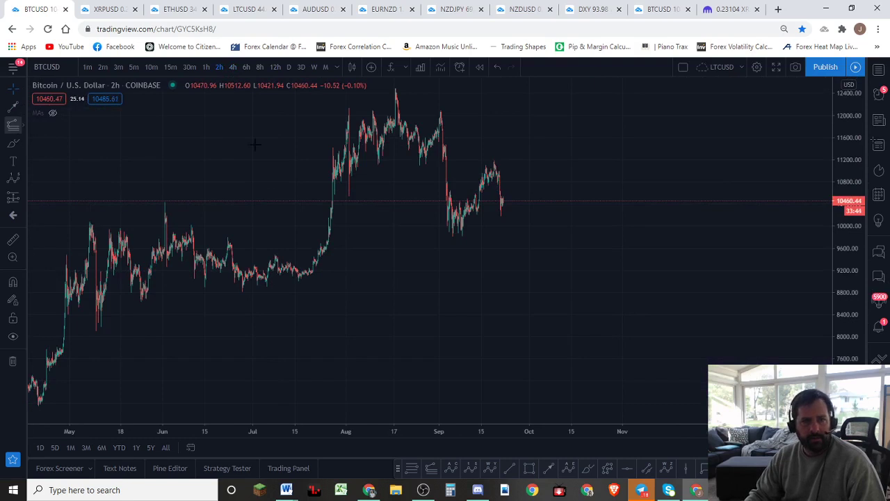
pyautogui.click(417, 165)
pyautogui.click(530, 112)
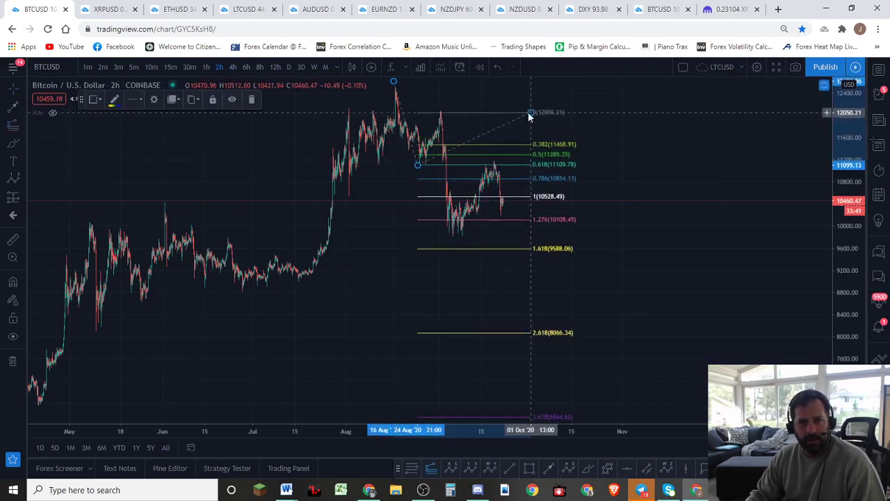
pyautogui.moveTo(388, 85); pyautogui.dragTo(388, 95)
pyautogui.moveTo(695, 216); pyautogui.dragTo(712, 221)
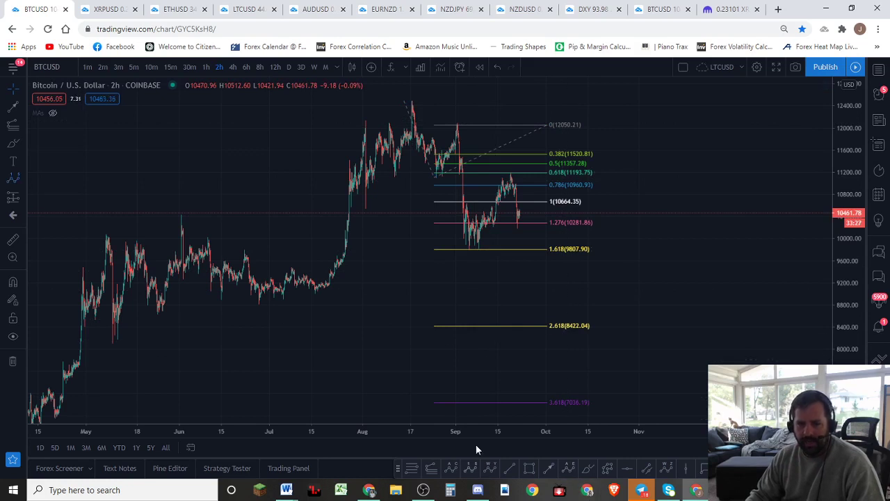
# Step: Draw an Elliott impulse wave from (0) at the mid-August high through (4) at the September rebound high, finish wave (5), and delete the pattern
pyautogui.click(471, 467)
pyautogui.click(406, 109)
pyautogui.click(438, 172)
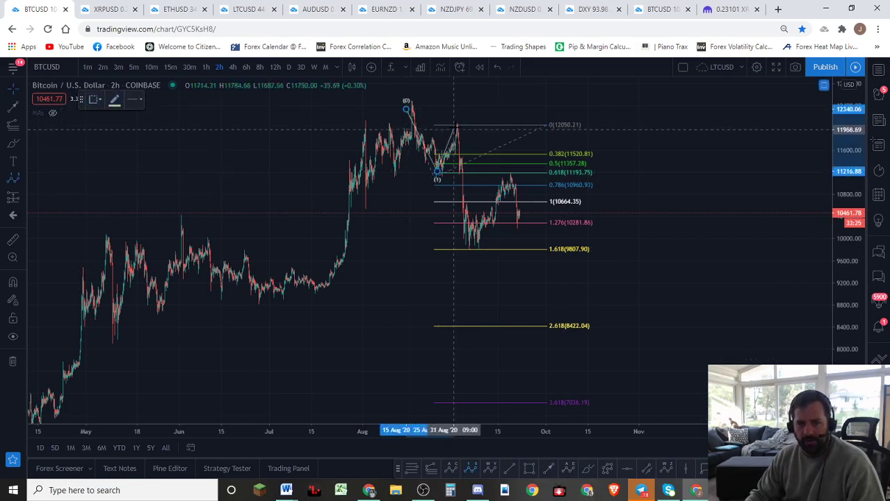
pyautogui.click(454, 128)
pyautogui.click(476, 242)
pyautogui.click(514, 180)
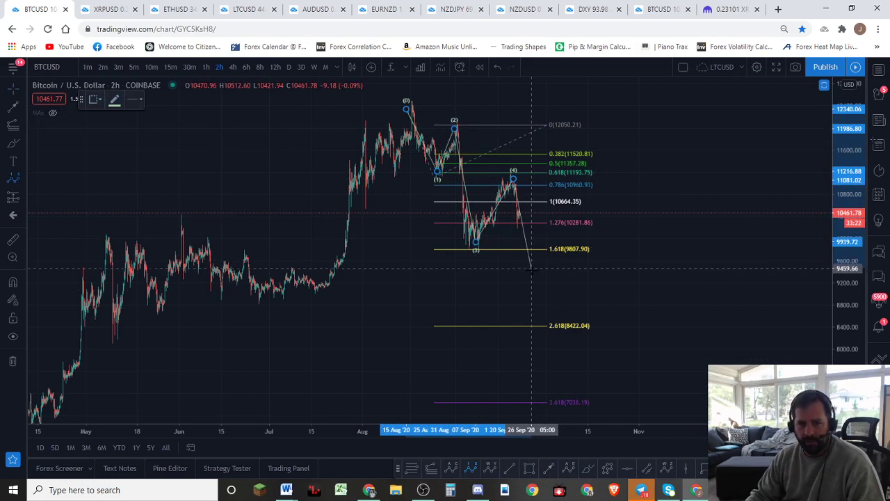
pyautogui.click(534, 271)
pyautogui.press('Delete')
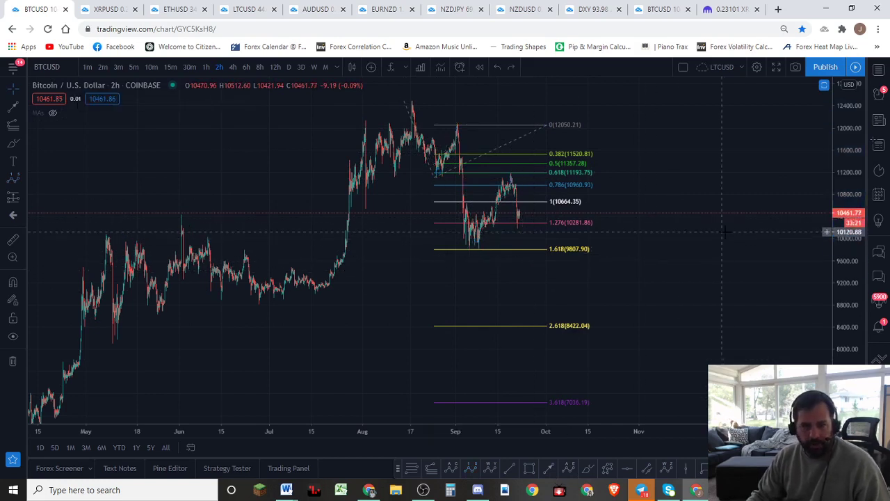
# Step: Circle the September rebound high at the 0.618 level, brush a line back to the late-August low, and delete the strokes
pyautogui.click(588, 468)
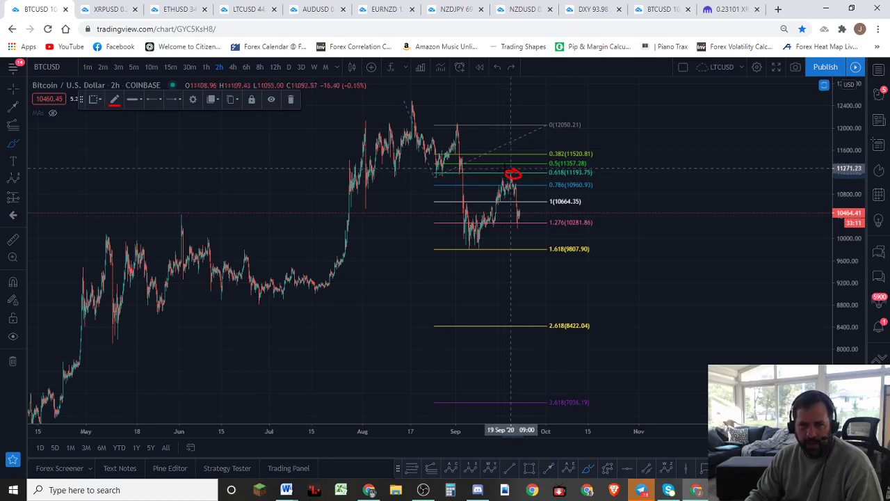
pyautogui.moveTo(506, 174); pyautogui.dragTo(441, 170)
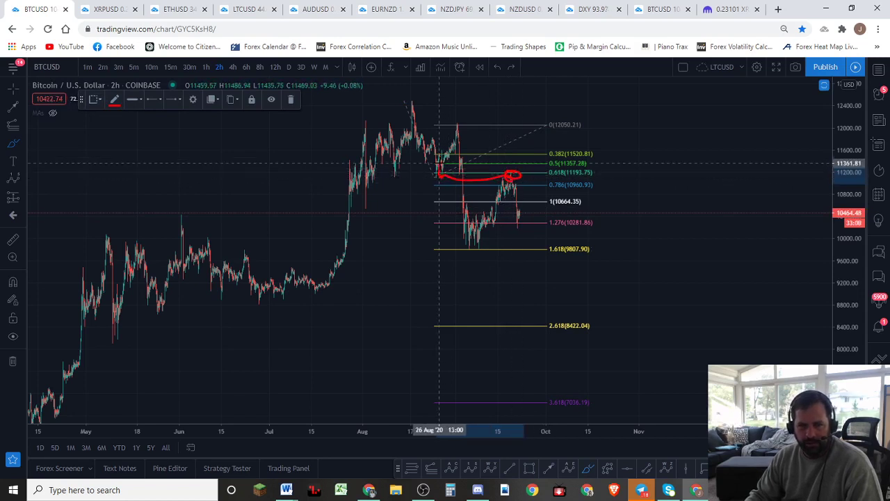
pyautogui.press('Delete')
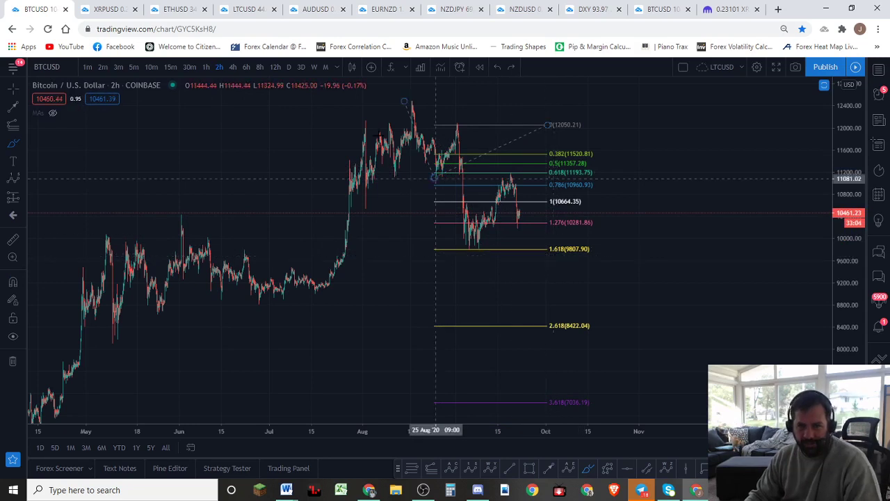
# Step: Brush a red zigzag along the decline from the mid-August high to the September rebound high, and undo it
pyautogui.moveTo(409, 103)
pyautogui.mouseDown()
pyautogui.moveTo(429, 162)
pyautogui.moveTo(456, 126)
pyautogui.moveTo(470, 215)
pyautogui.moveTo(508, 186)
pyautogui.mouseUp()
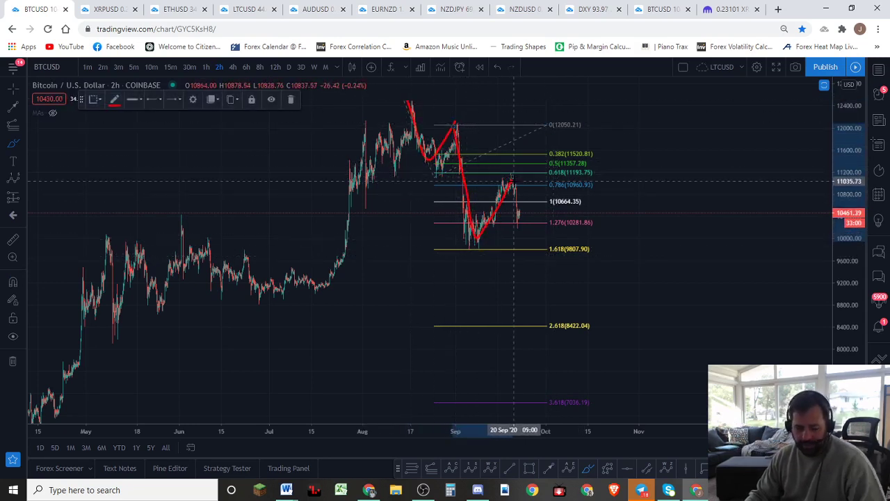
pyautogui.hotkey('ctrl', 'z')
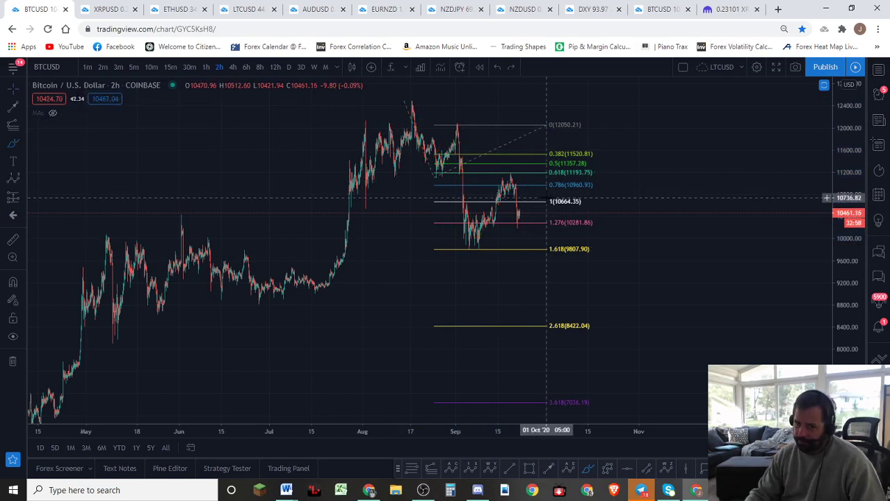
# Step: Draw a second Fibonacci extension from the early-September high at about 12081.81 to the September low at about 9824.56, projecting from 11170.43
pyautogui.moveTo(590, 275); pyautogui.dragTo(591, 242)
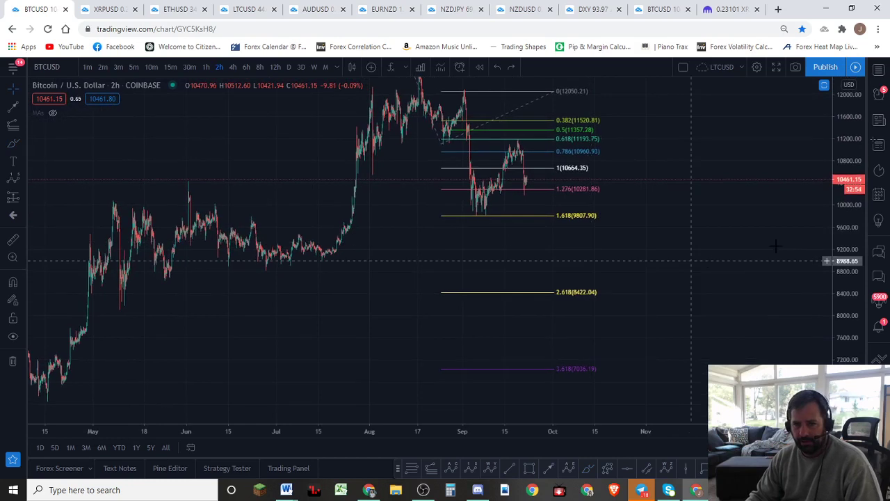
pyautogui.moveTo(845, 118); pyautogui.dragTo(844, 134)
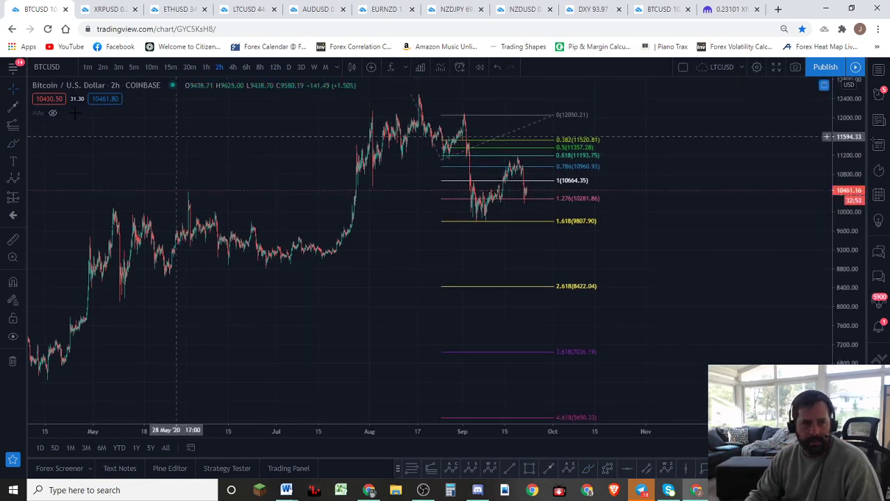
pyautogui.click(12, 127)
pyautogui.click(461, 114)
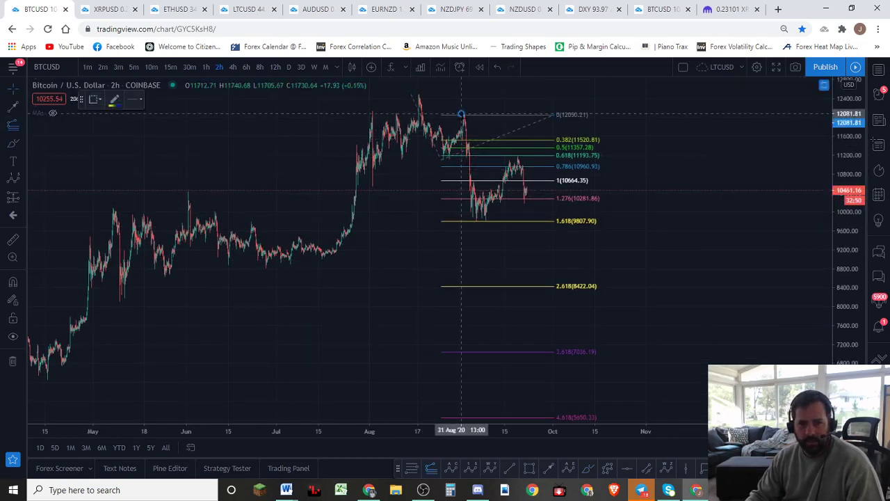
pyautogui.click(475, 220)
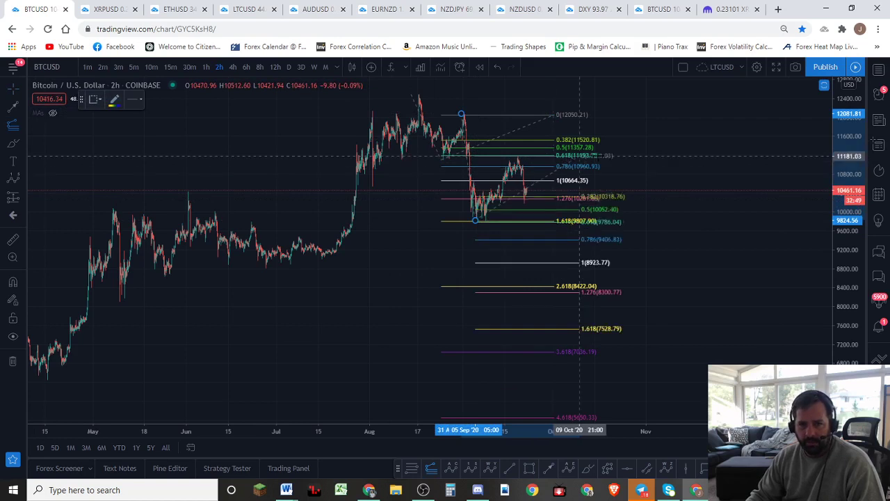
pyautogui.click(623, 156)
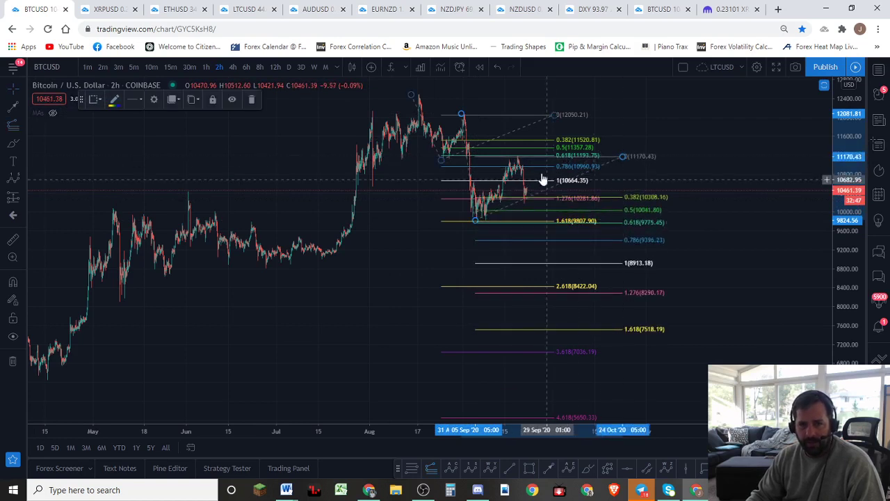
# Step: Draw an Elliott impulse wave from (0) at about 12060.61 through (1) 9866.95, (2) 11202.22, (3) 7408.34 and (4) 8213.75 to (5) near 6400
pyautogui.click(470, 471)
pyautogui.click(461, 115)
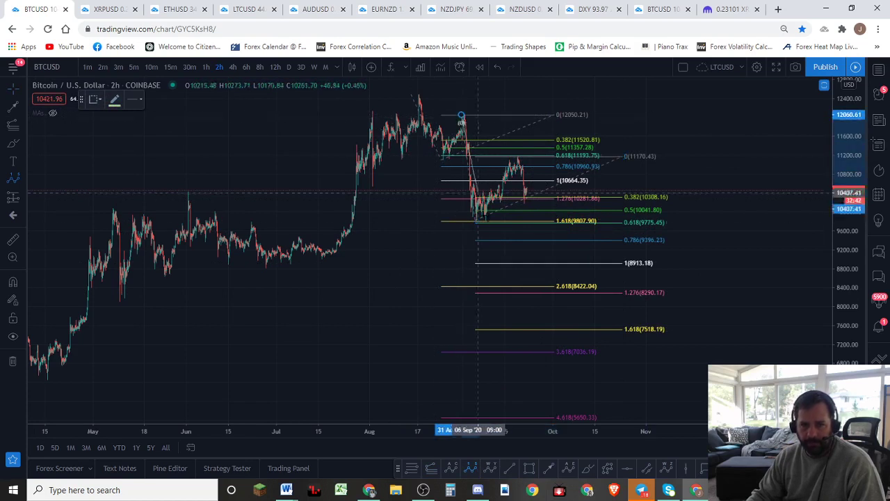
pyautogui.click(474, 218)
pyautogui.click(514, 155)
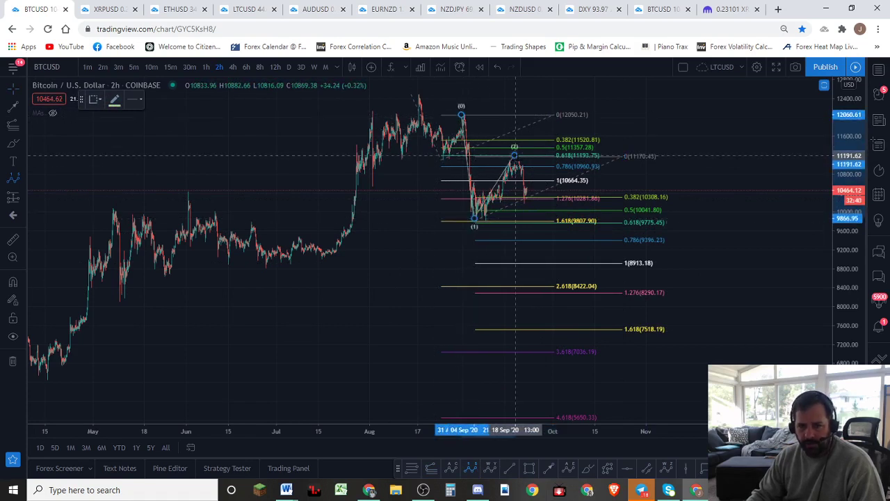
pyautogui.click(558, 334)
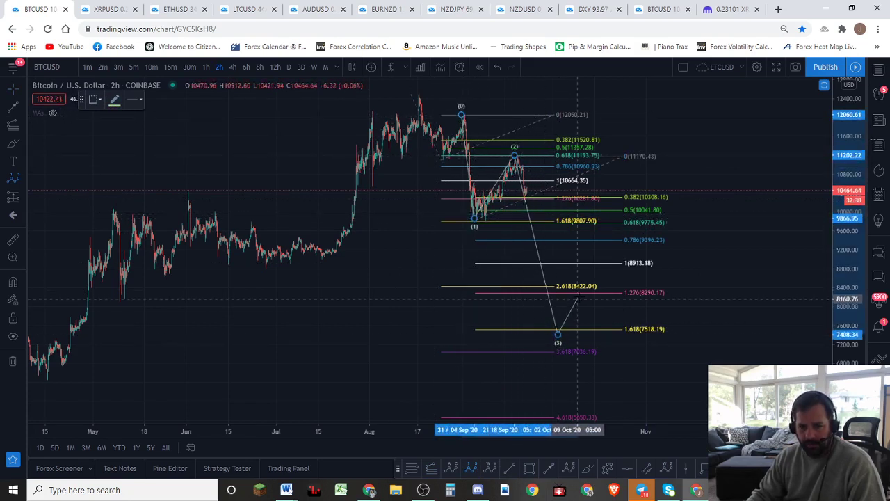
pyautogui.click(578, 297)
pyautogui.click(608, 381)
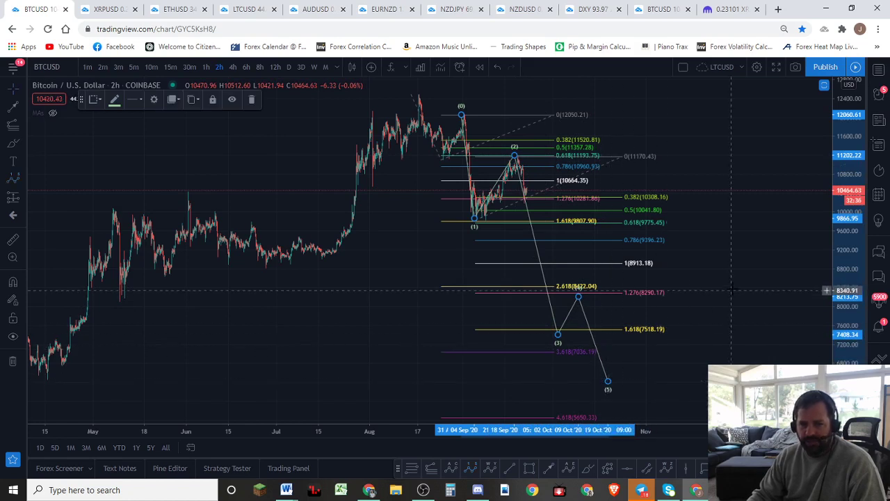
# Step: Switch the BTCUSD chart to the 4-hour interval and compress the price scale to show both Fibonacci projections and the full wave count
pyautogui.moveTo(698, 258); pyautogui.dragTo(657, 176)
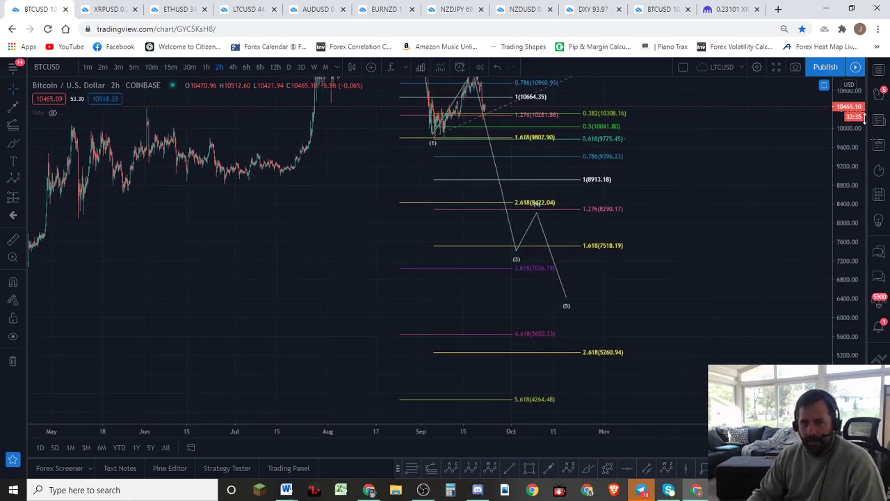
pyautogui.moveTo(850, 147); pyautogui.dragTo(840, 199)
pyautogui.moveTo(759, 209); pyautogui.dragTo(736, 302)
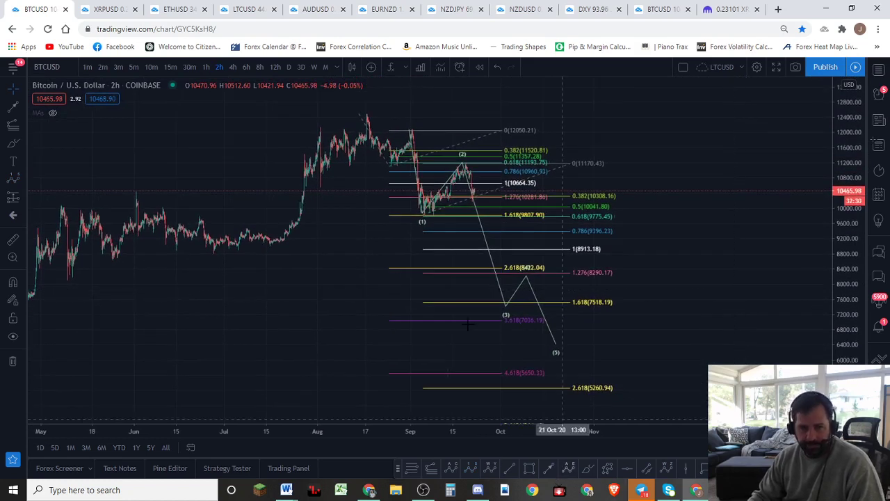
pyautogui.click(232, 66)
pyautogui.moveTo(840, 150); pyautogui.dragTo(838, 175)
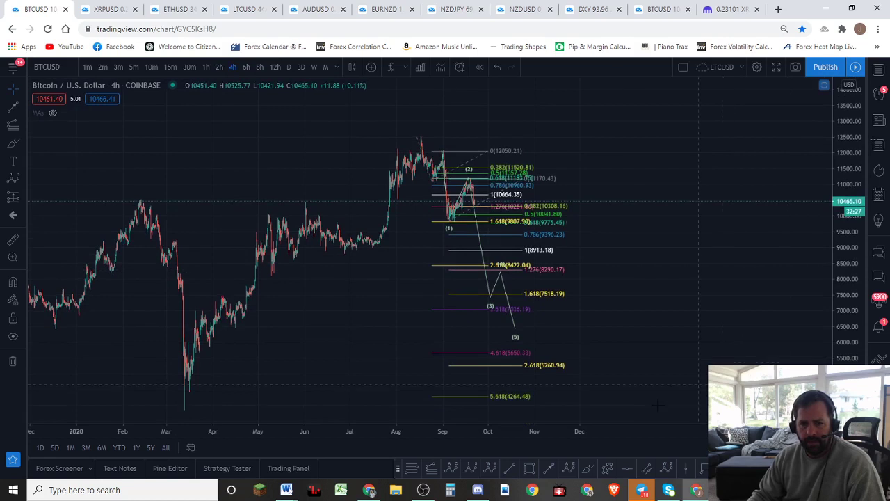
# Step: Brush a larger five-wave decline from the mid-August high down to the 2.618 level at 5260.94, and undo the strokes
pyautogui.click(588, 467)
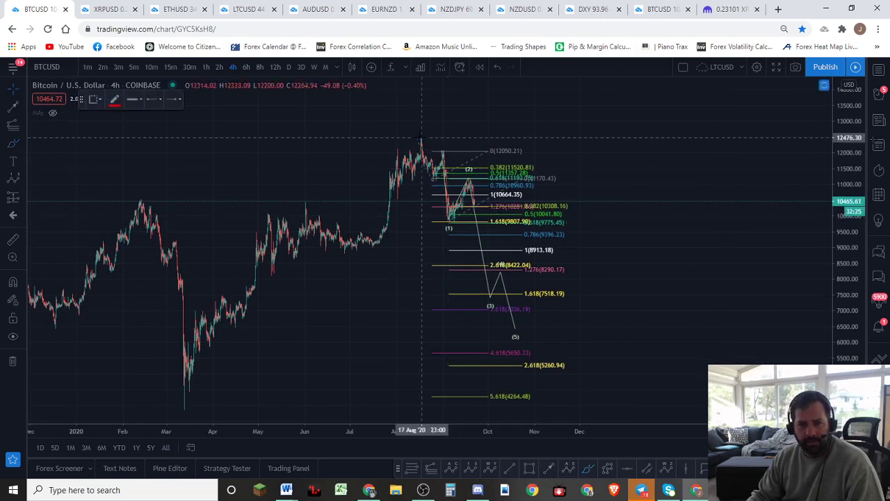
pyautogui.moveTo(419, 139)
pyautogui.mouseDown()
pyautogui.moveTo(430, 173)
pyautogui.moveTo(447, 152)
pyautogui.moveTo(514, 336)
pyautogui.moveTo(532, 307)
pyautogui.moveTo(561, 370)
pyautogui.mouseUp()
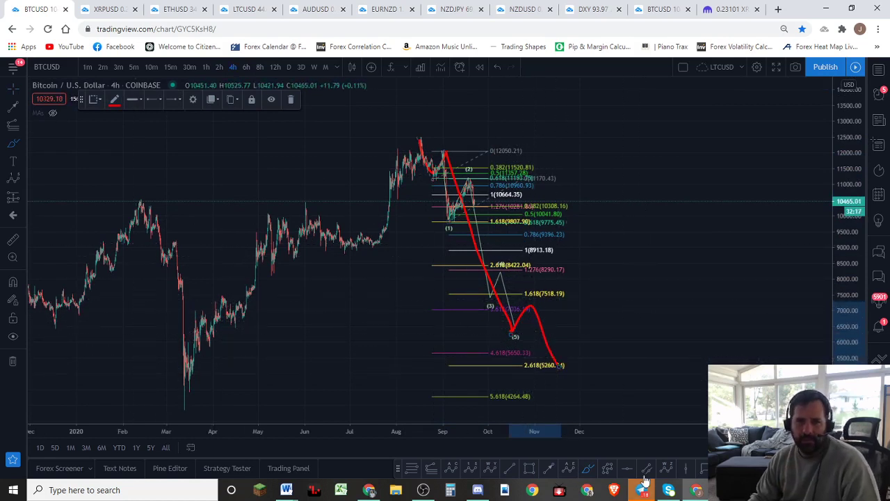
pyautogui.hotkey('ctrl', 'z')
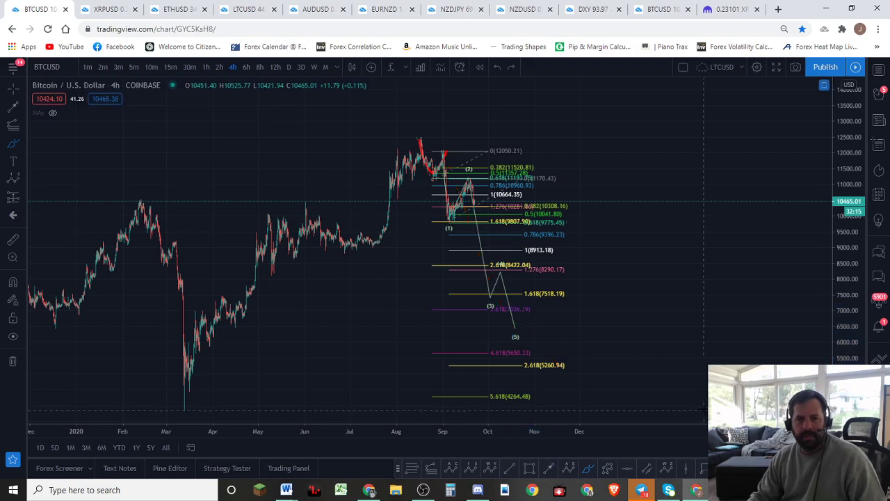
pyautogui.hotkey('ctrl', 'z')
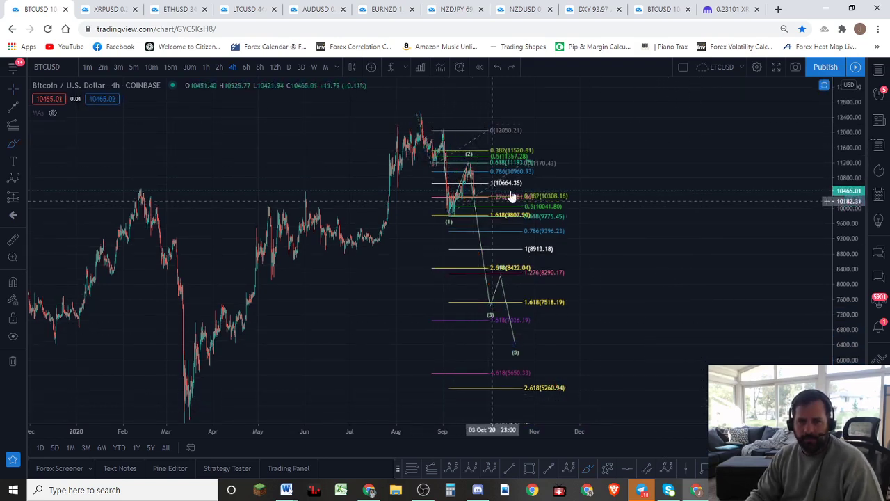
# Step: Delete both Fibonacci extensions and the Elliott impulse wave from the 4-hour chart
pyautogui.click(550, 207)
pyautogui.press('Delete')
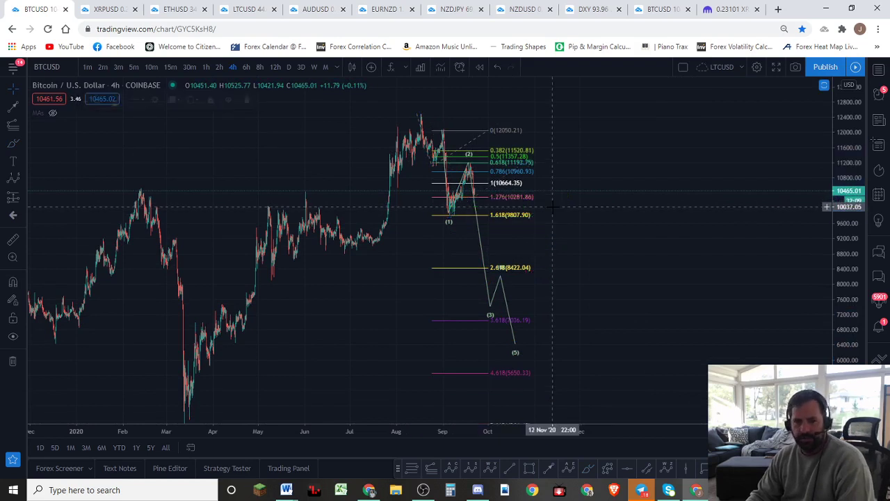
pyautogui.click(515, 218)
pyautogui.press('Delete')
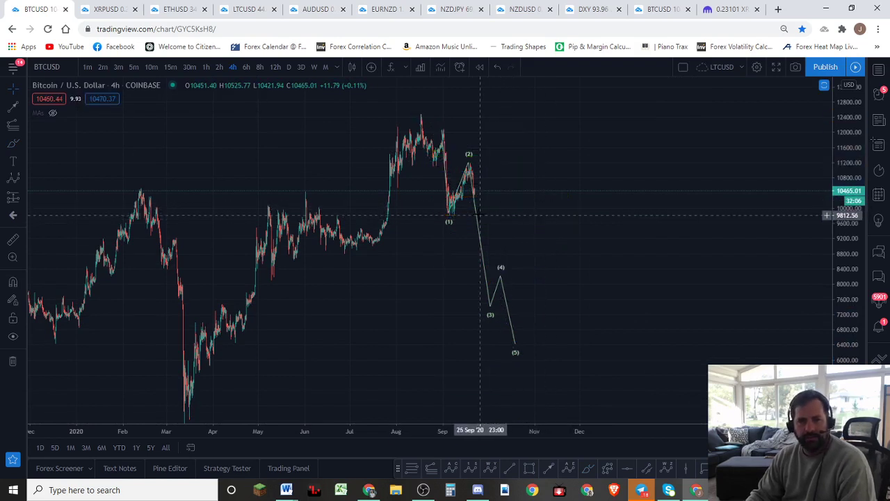
pyautogui.click(475, 209)
pyautogui.press('Delete')
# Step: Restore the RSI pane below the price chart and show October 2019 through September 2020
pyautogui.doubleClick(508, 194)
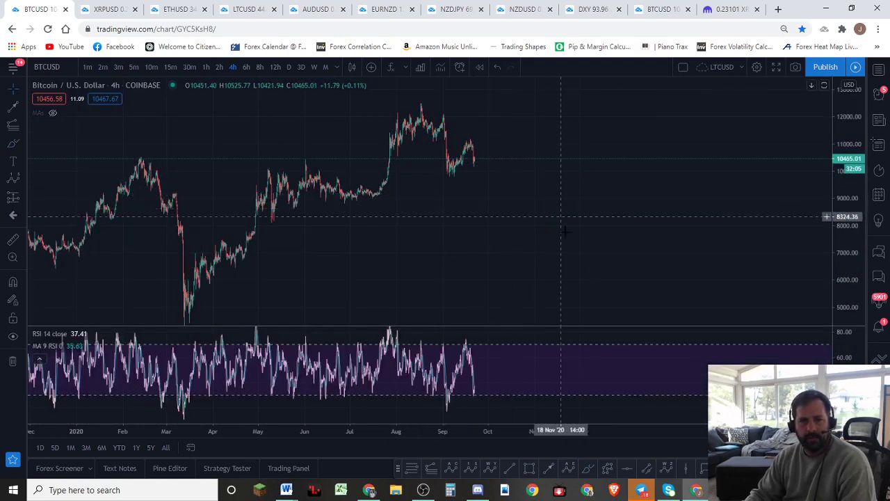
pyautogui.scroll(3, 556, 235)
pyautogui.scroll(-5, 559, 233)
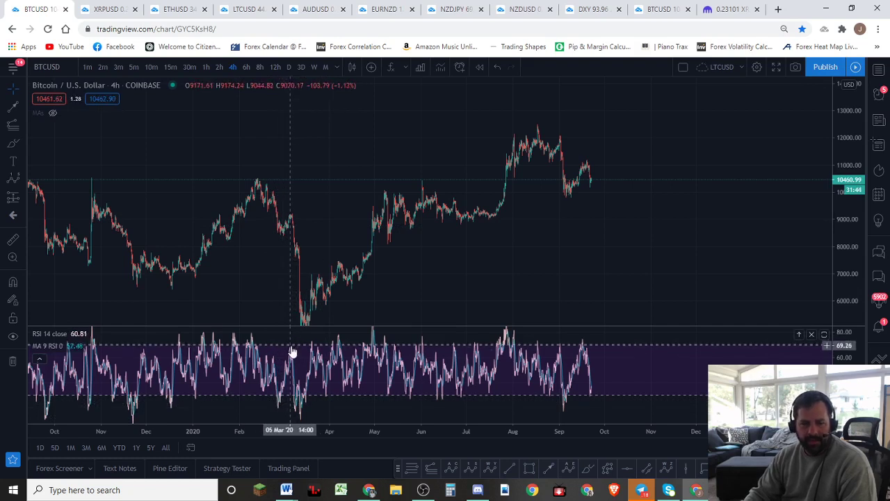
# Step: Brush the late-February 2020 price drop and the matching RSI low, and undo the descending strokes over the RSI highs
pyautogui.click(588, 469)
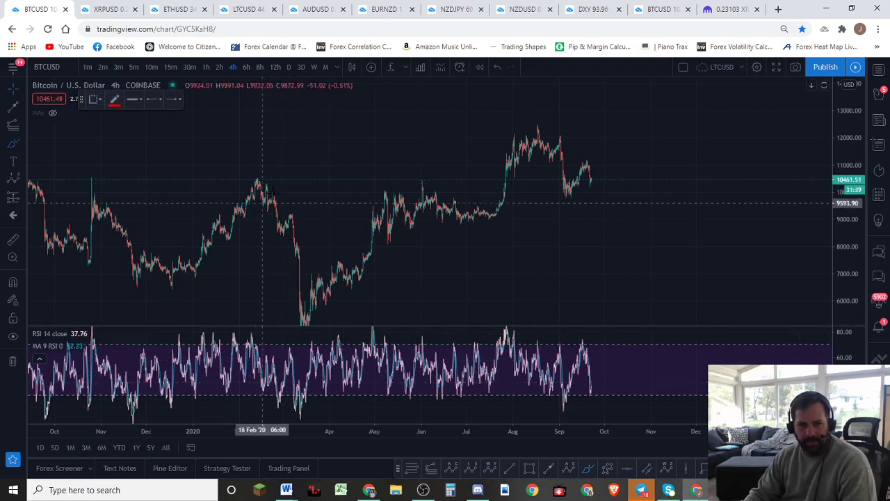
pyautogui.moveTo(273, 192); pyautogui.dragTo(282, 216)
pyautogui.moveTo(276, 402); pyautogui.dragTo(272, 410)
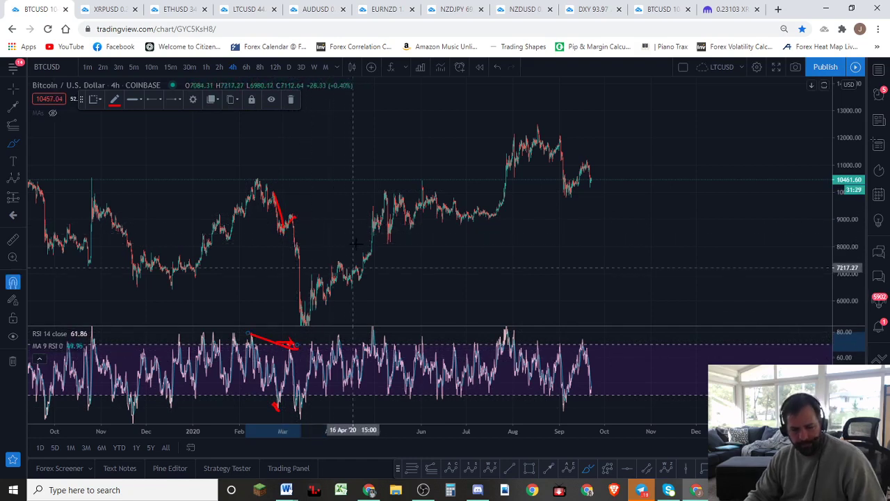
pyautogui.hotkey('ctrl', 'z')
pyautogui.hotkey('ctrl', 'z')
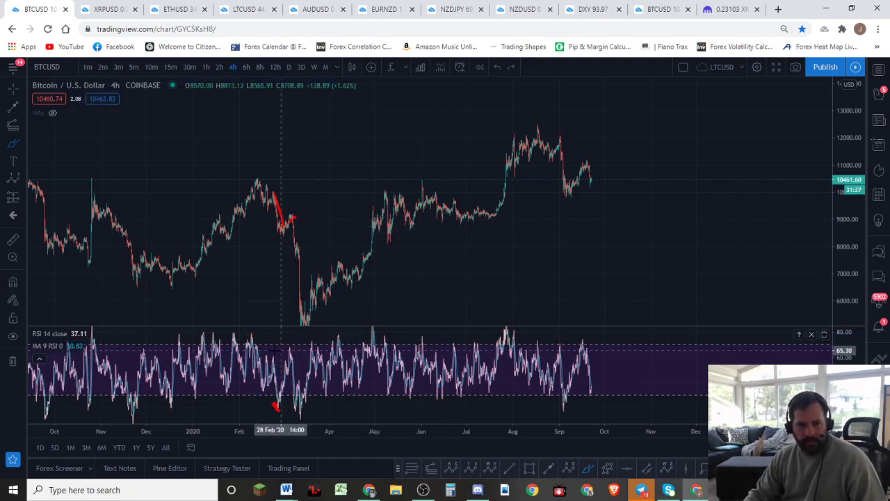
# Step: Brush a line at the early-March RSI high and a descending line above the February–March price highs, and undo them
pyautogui.moveTo(297, 345)
pyautogui.mouseDown()
pyautogui.moveTo(288, 349)
pyautogui.moveTo(294, 345)
pyautogui.mouseUp()
pyautogui.moveTo(259, 180); pyautogui.dragTo(315, 231)
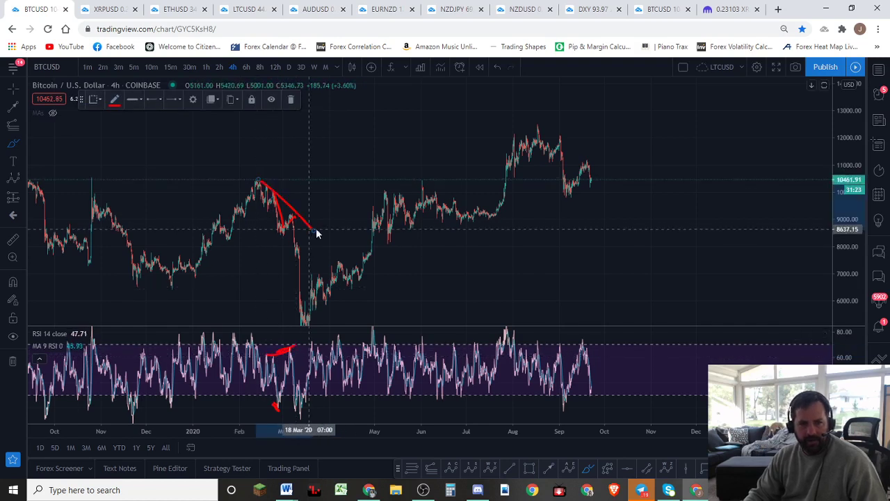
pyautogui.hotkey('ctrl', 'z')
pyautogui.hotkey('ctrl', 'z')
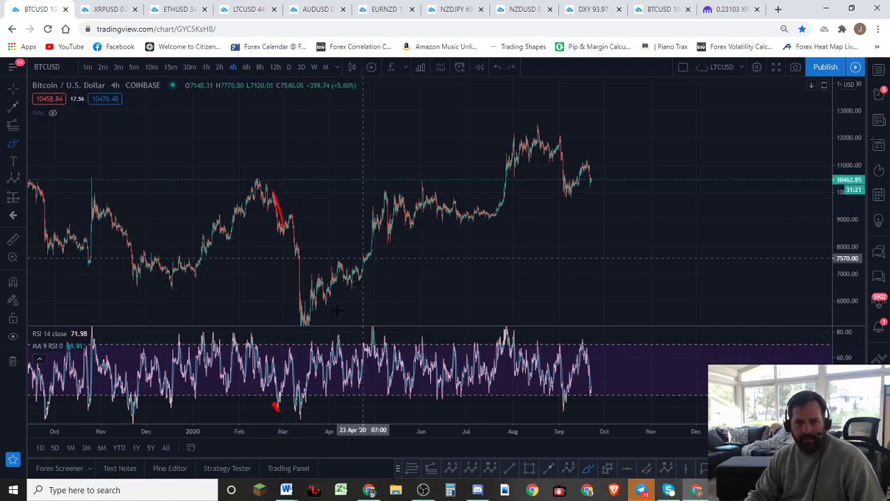
# Step: Brush marks over the early-March RSI peak, the RSI drop into the September low, and the September rebound in price and RSI
pyautogui.moveTo(299, 346); pyautogui.dragTo(283, 339)
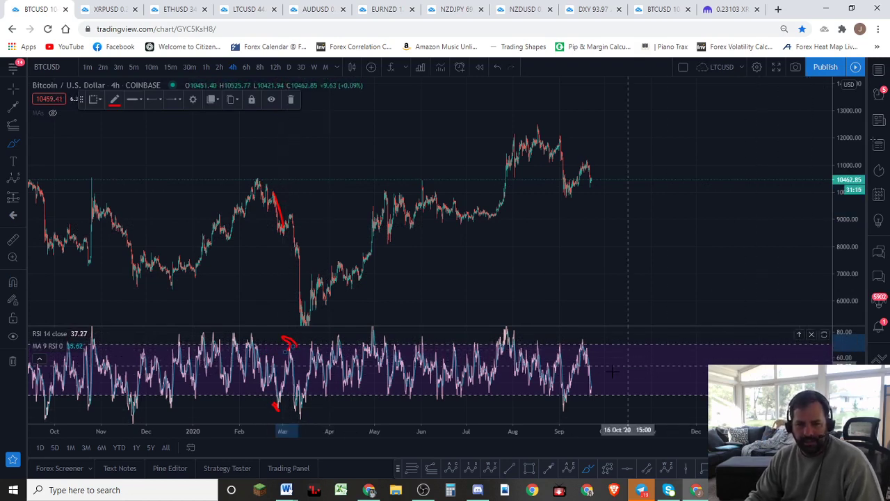
pyautogui.moveTo(549, 348); pyautogui.dragTo(554, 362)
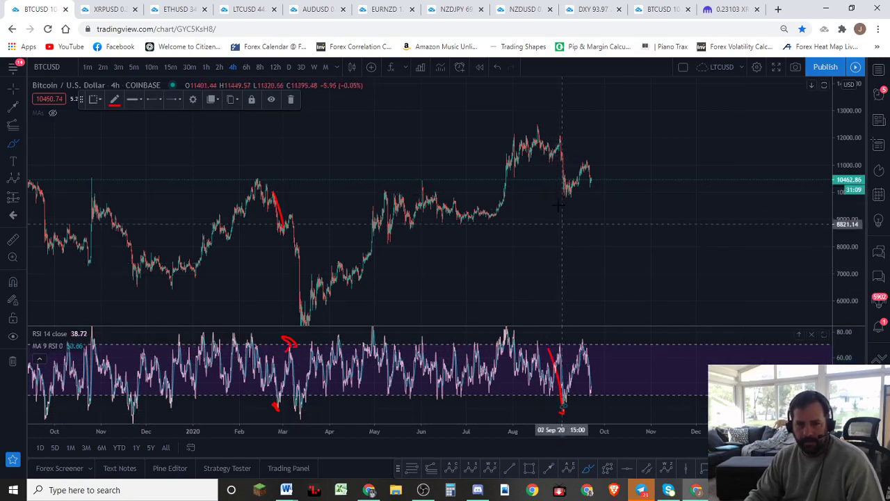
pyautogui.moveTo(561, 197); pyautogui.dragTo(587, 165)
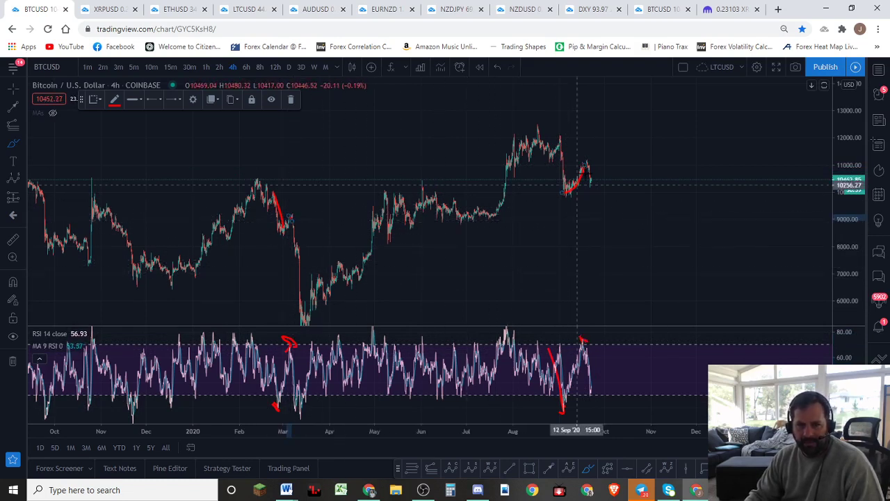
# Step: Brush a projected price drop after the September rebound and the comparable March 2020 drop, and undo both strokes
pyautogui.moveTo(586, 167); pyautogui.dragTo(597, 209)
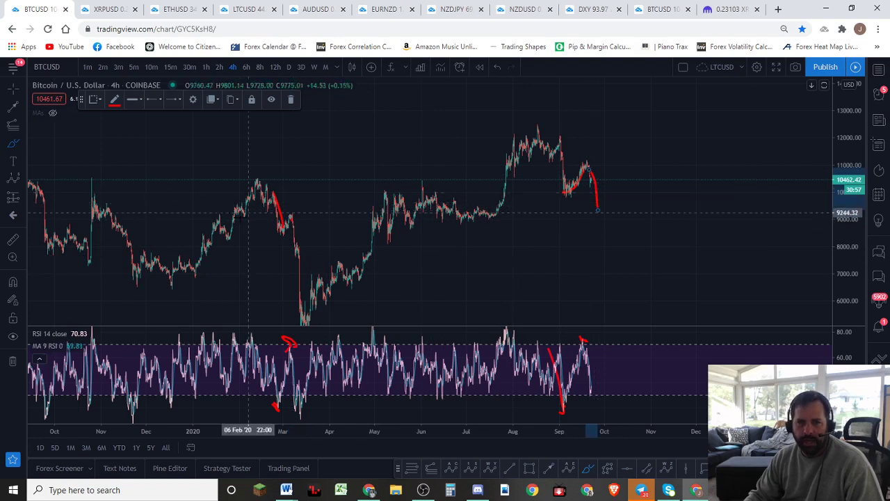
pyautogui.moveTo(291, 221); pyautogui.dragTo(302, 259)
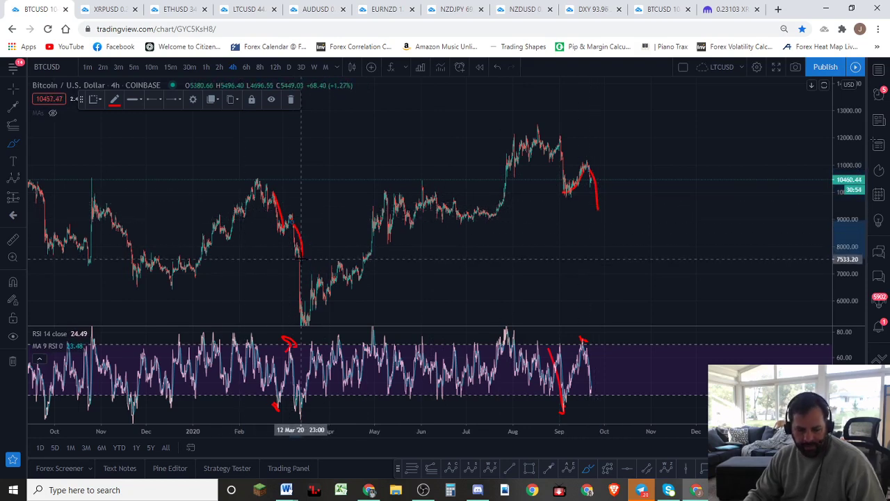
pyautogui.hotkey('ctrl', 'z')
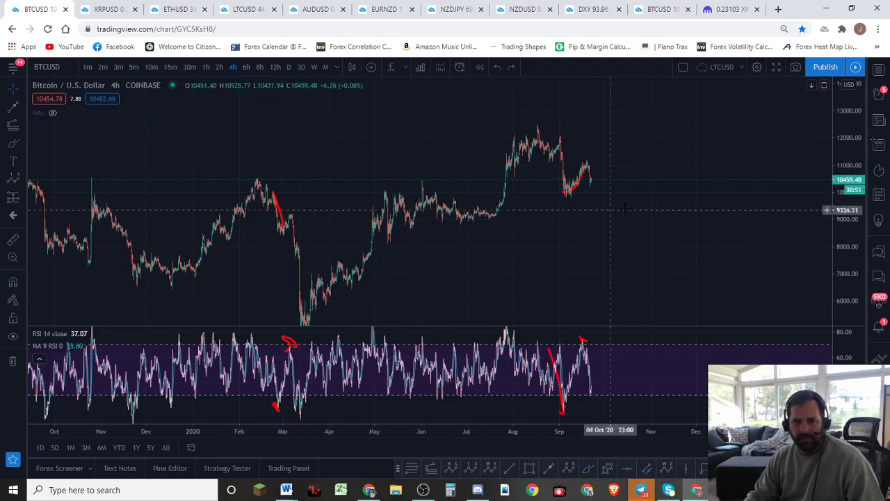
pyautogui.moveTo(592, 185); pyautogui.dragTo(594, 200)
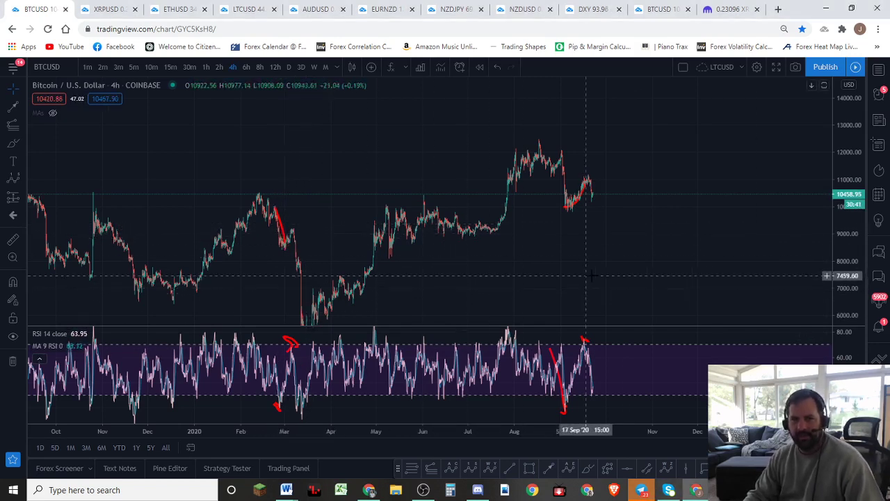
pyautogui.moveTo(591, 276); pyautogui.dragTo(633, 212)
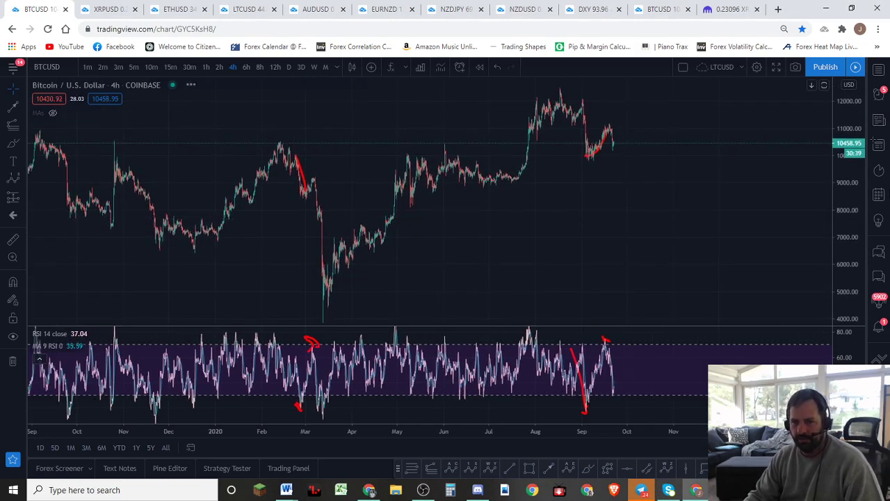
# Step: Switch the BTCUSD chart to the 8-hour and then the daily timeframe and examine the full price history from 2015
pyautogui.moveTo(856, 162); pyautogui.dragTo(845, 209)
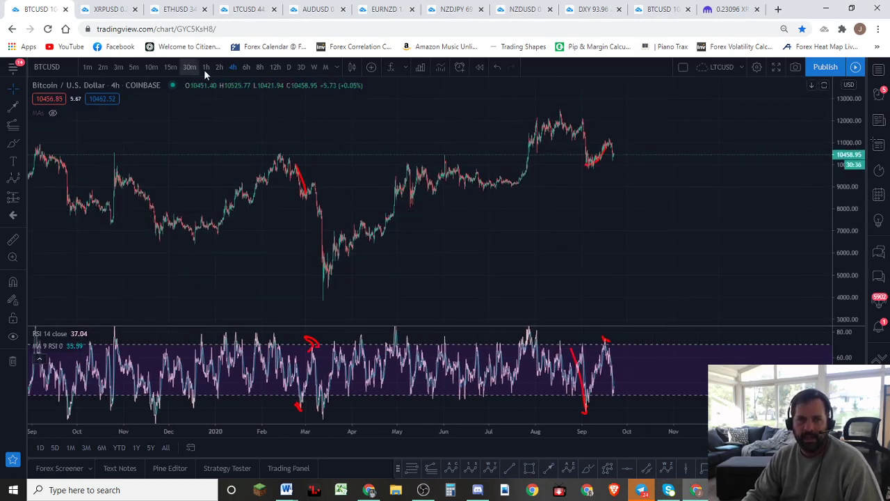
pyautogui.click(258, 67)
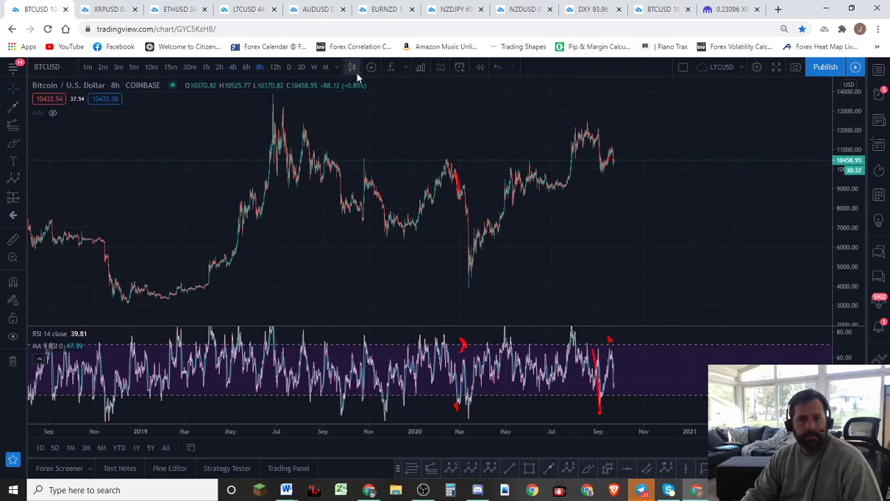
pyautogui.click(288, 67)
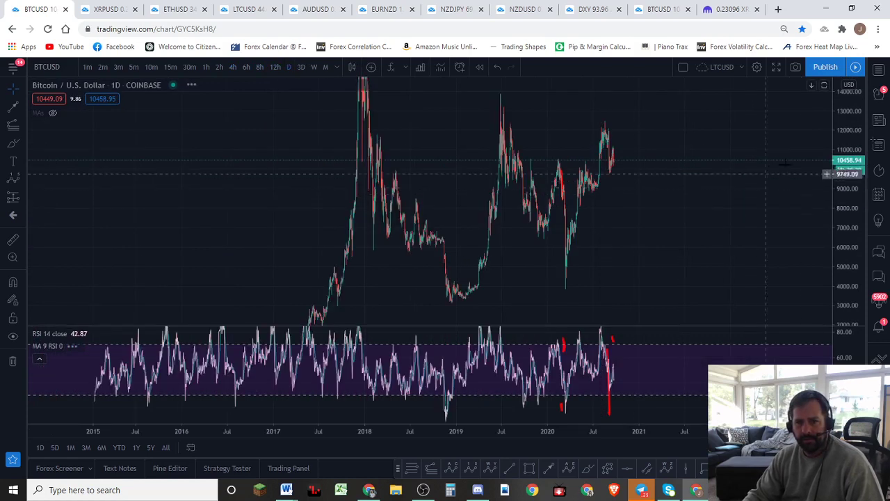
pyautogui.scroll(3, 793, 228)
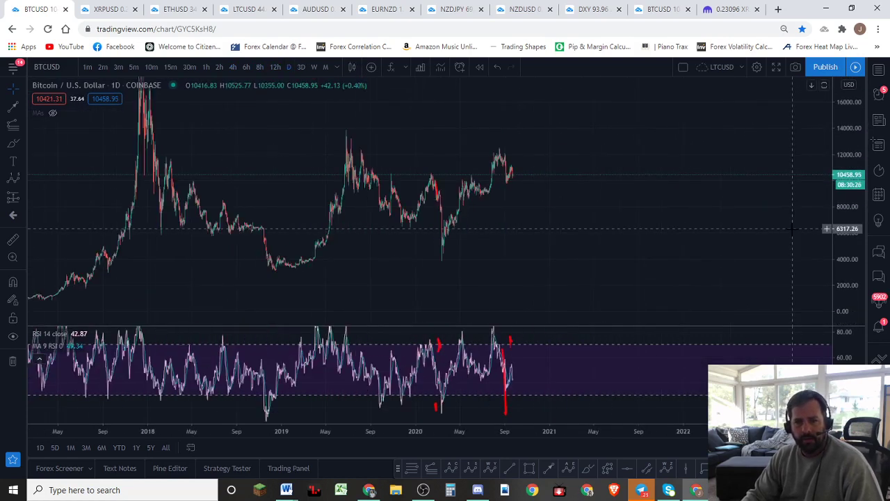
pyautogui.scroll(-3, 785, 234)
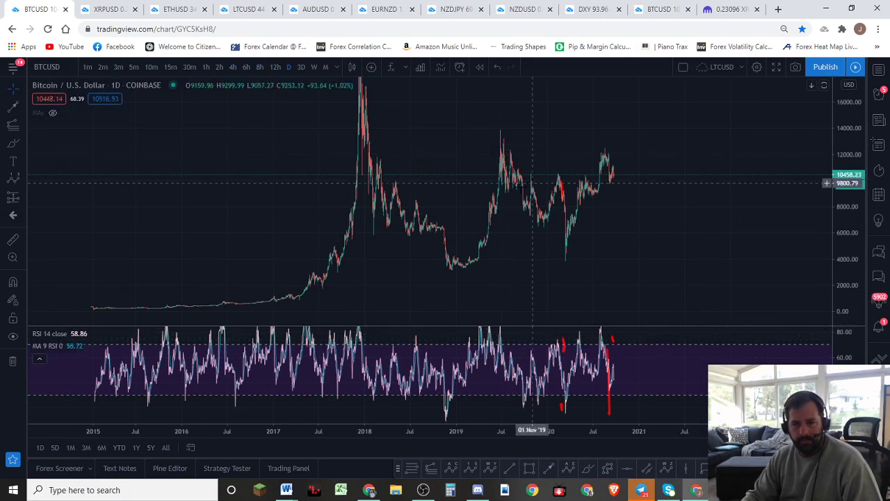
pyautogui.scroll(1, 530, 185)
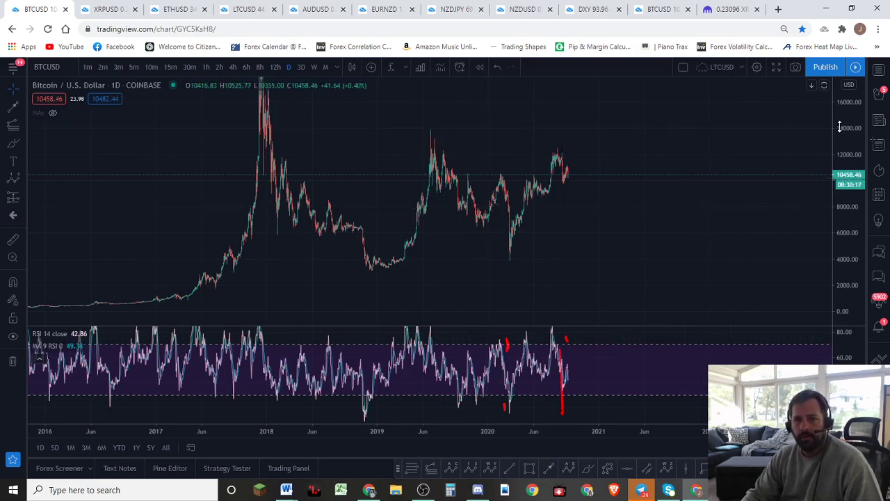
pyautogui.moveTo(845, 138); pyautogui.dragTo(843, 188)
pyautogui.scroll(-1, 804, 199)
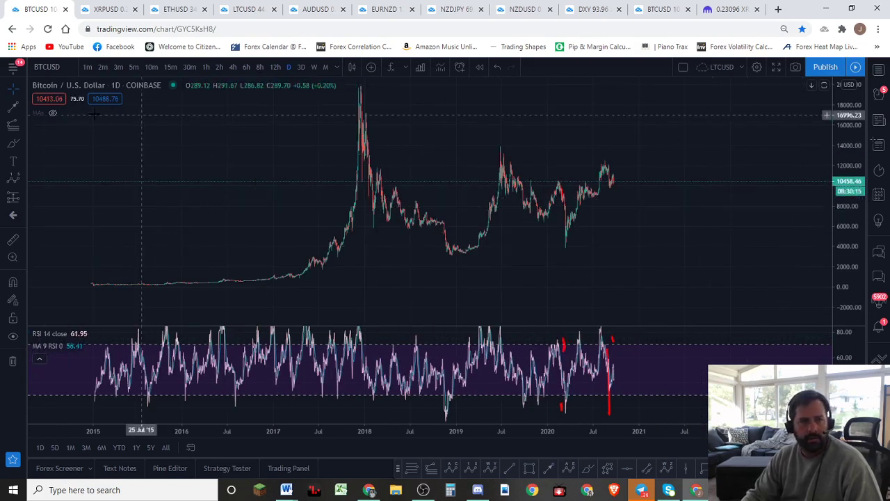
# Step: Brush a projected drop to about 4,000 after September 2020 and an ellipse around the 2018–2020 price structure, and undo both strokes
pyautogui.click(15, 143)
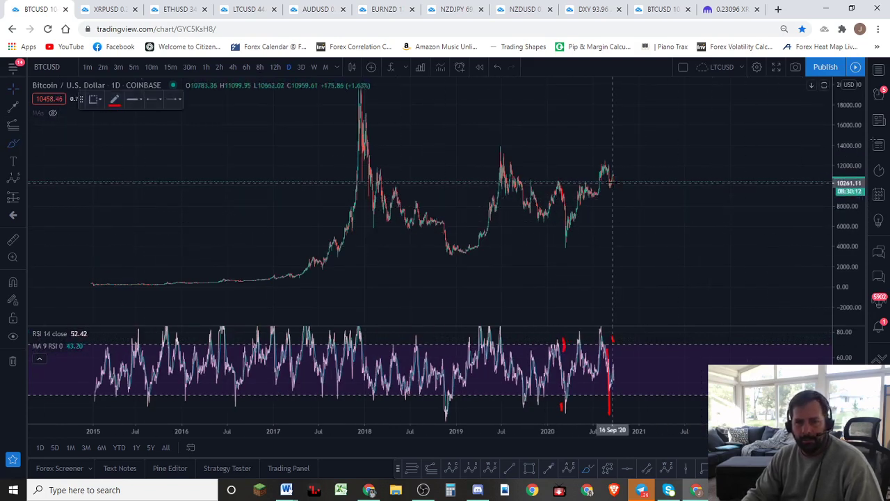
pyautogui.moveTo(611, 179)
pyautogui.mouseDown()
pyautogui.moveTo(630, 209)
pyautogui.moveTo(630, 256)
pyautogui.moveTo(637, 245)
pyautogui.mouseUp()
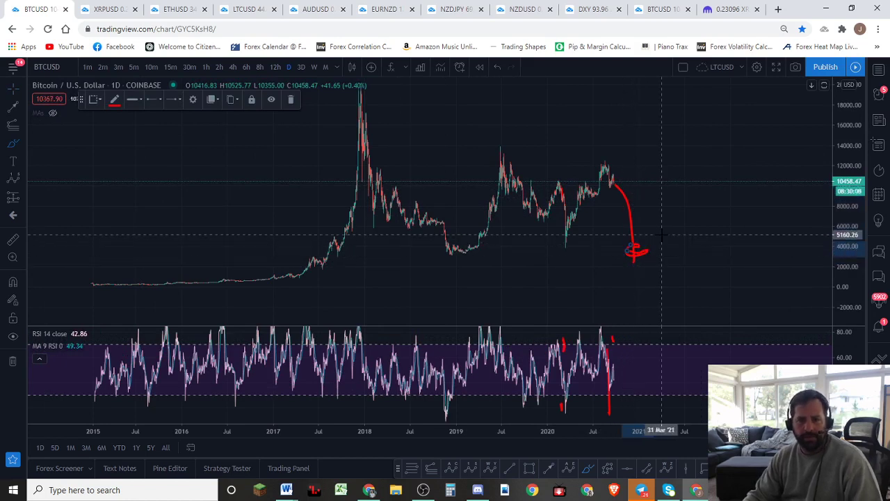
pyautogui.moveTo(612, 157)
pyautogui.mouseDown()
pyautogui.moveTo(527, 115)
pyautogui.moveTo(355, 181)
pyautogui.moveTo(654, 199)
pyautogui.mouseUp()
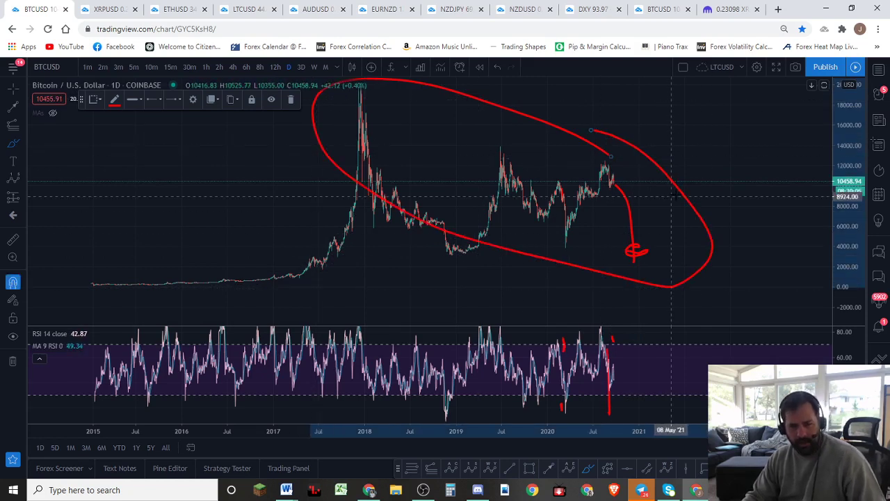
pyautogui.hotkey('ctrl', 'z')
pyautogui.hotkey('ctrl', 'z')
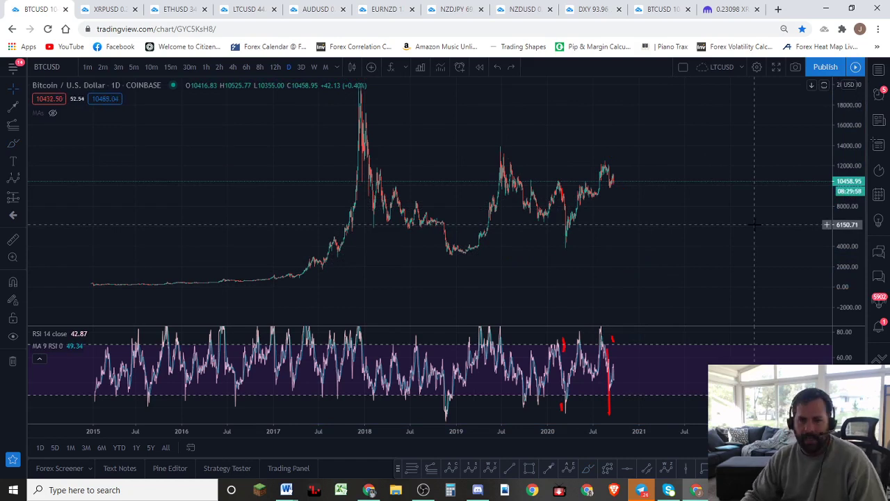
# Step: Remove all drawings from the BTCUSD chart and return it to the 4-hour timeframe
pyautogui.rightClick(638, 196)
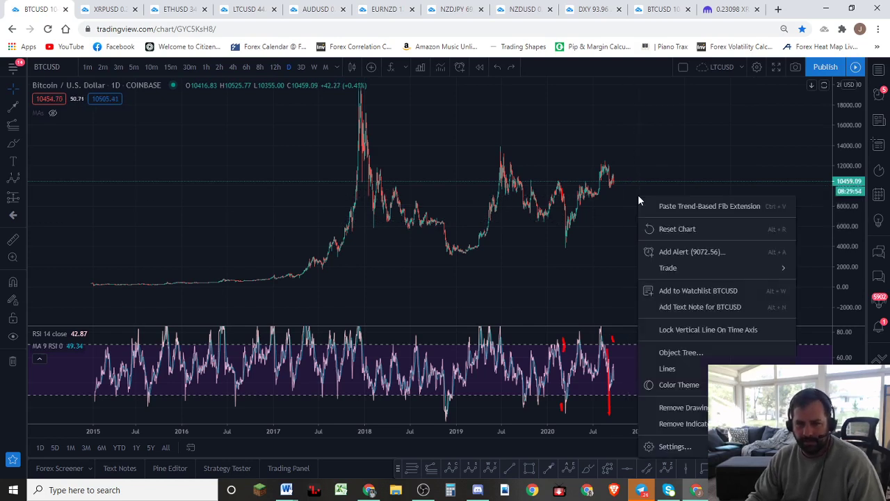
pyautogui.click(683, 408)
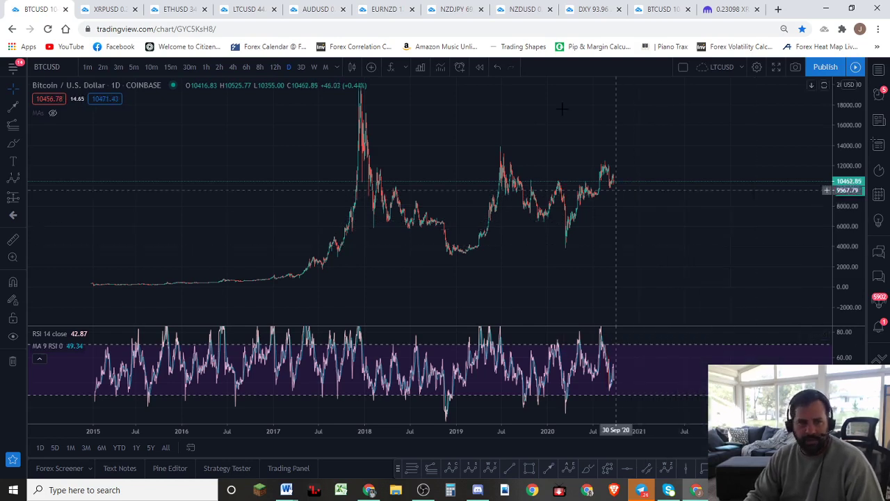
pyautogui.click(235, 66)
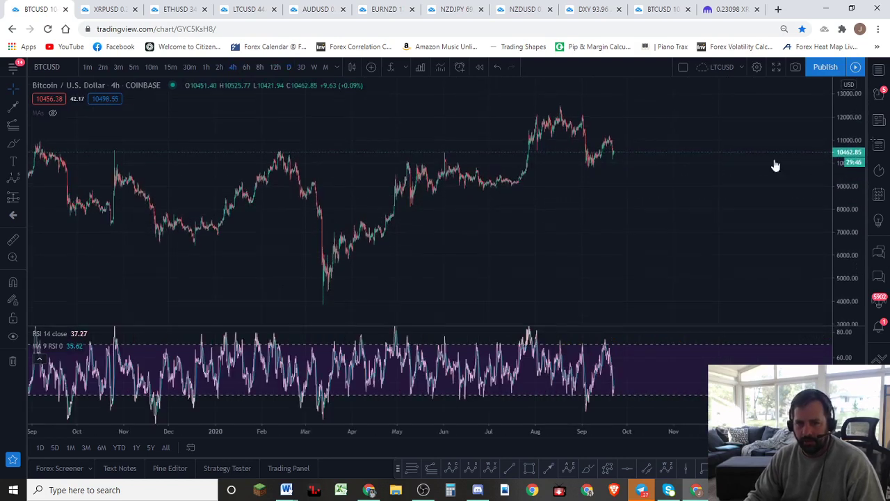
pyautogui.scroll(3, 606, 181)
pyautogui.moveTo(511, 198); pyautogui.dragTo(583, 243)
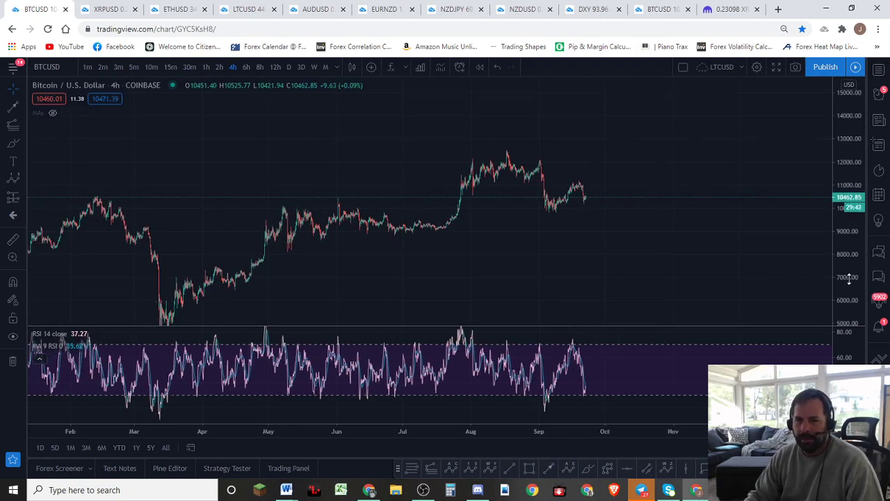
pyautogui.moveTo(849, 278); pyautogui.dragTo(850, 253)
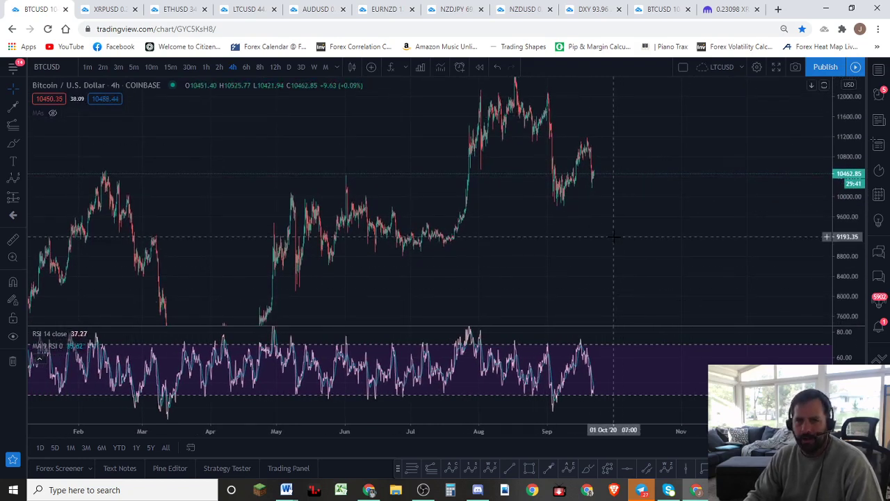
pyautogui.moveTo(850, 157); pyautogui.dragTo(849, 174)
pyautogui.moveTo(740, 216); pyautogui.dragTo(730, 235)
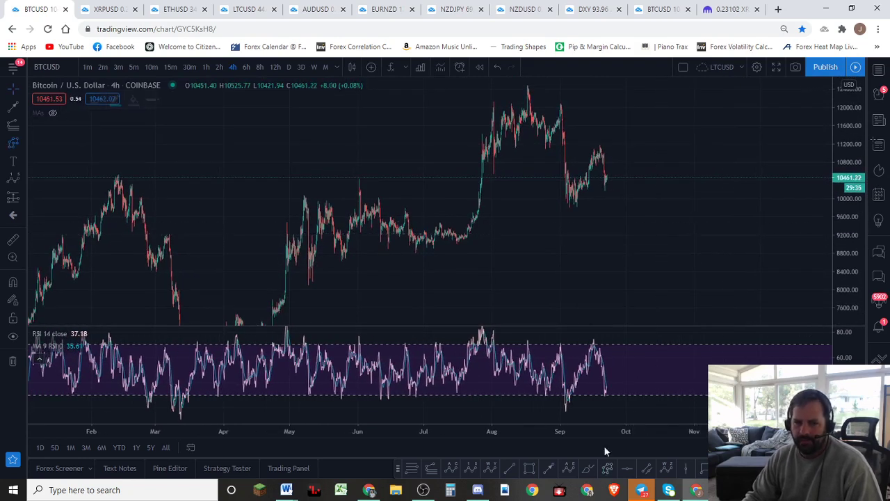
# Step: Try to outline the August–September swings with connected line segments from the early-August high to the September low, and discard the outline
pyautogui.click(607, 468)
pyautogui.click(492, 101)
pyautogui.click(502, 169)
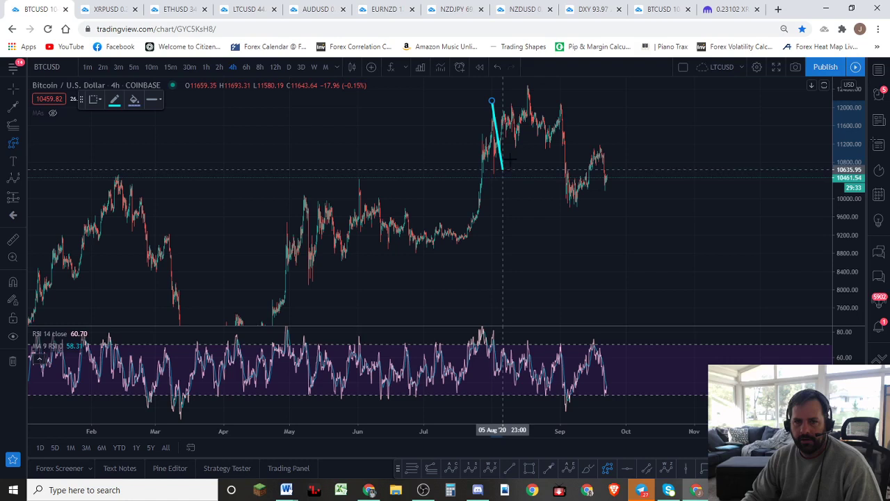
pyautogui.click(541, 88)
pyautogui.click(577, 194)
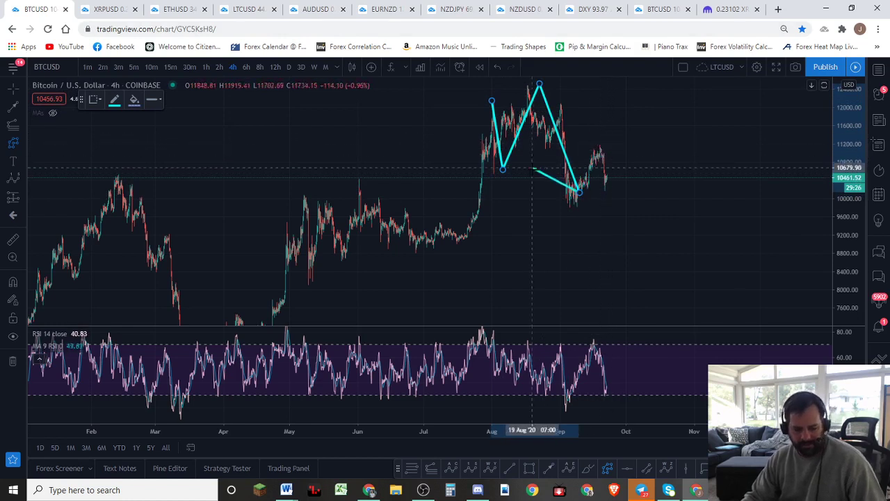
pyautogui.press('Escape')
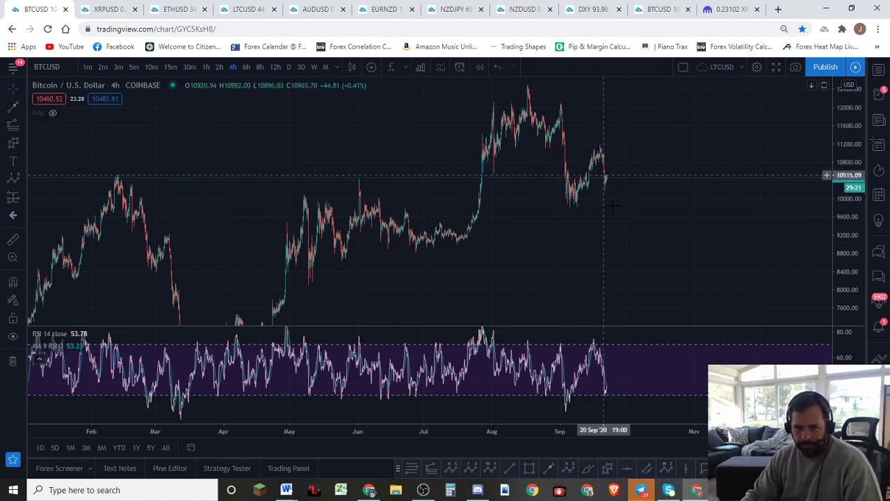
# Step: On the 10-minute chart, draw a trend-based Fib extension from about 11,184 on 19 September to 10,757 and back to 11,001
pyautogui.click(151, 67)
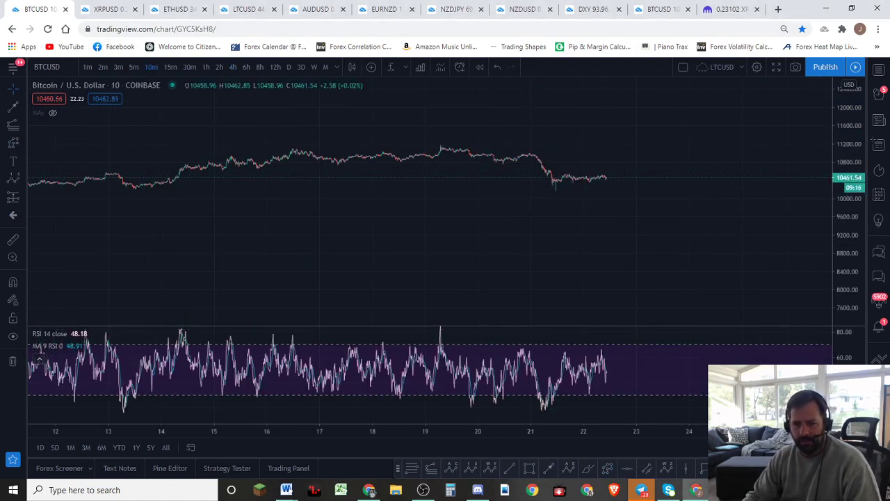
pyautogui.scroll(3, 765, 263)
pyautogui.doubleClick(848, 229)
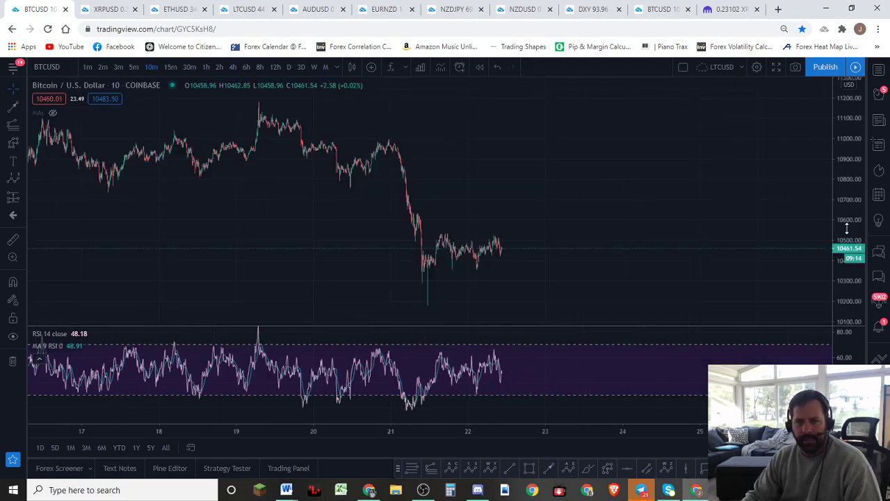
pyautogui.scroll(-3, 743, 257)
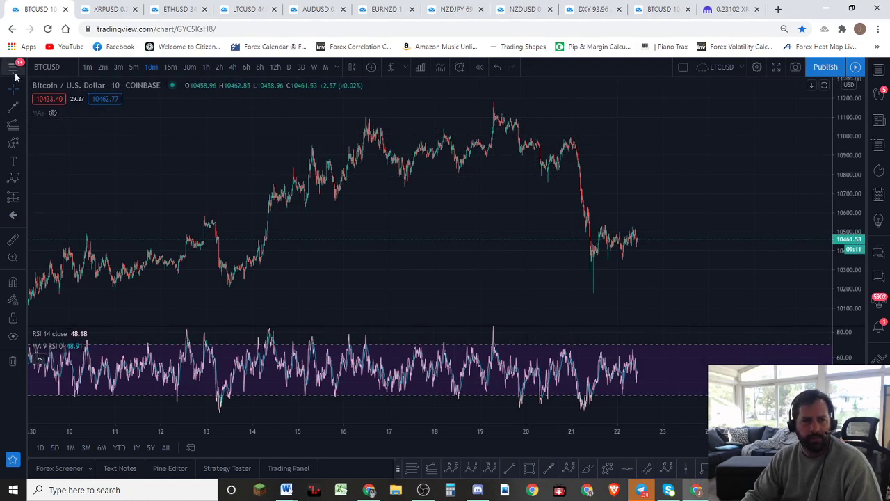
pyautogui.hotkey('alt', 't')
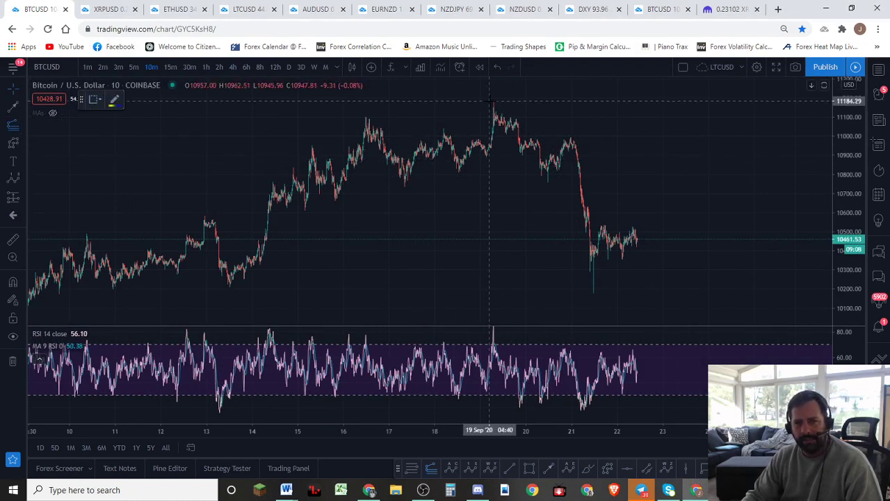
pyautogui.click(490, 102)
pyautogui.click(544, 182)
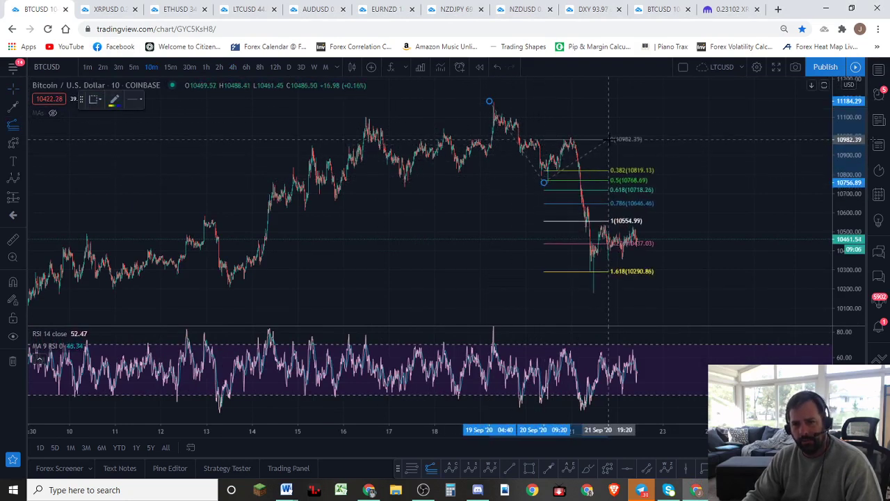
pyautogui.click(614, 136)
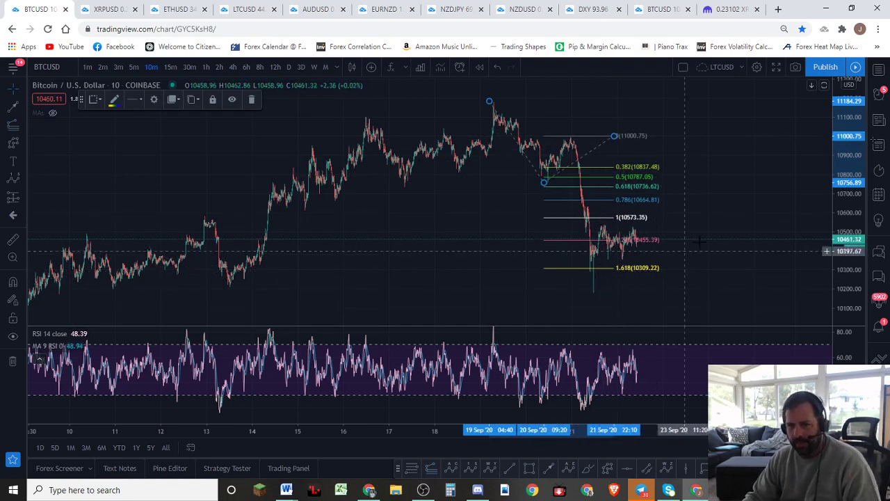
pyautogui.click(715, 275)
# Step: Draw a five-wave Elliott impulse down from the 19 September high, with wave (3) at the 2.618 extension and wave (5) near 9,783
pyautogui.moveTo(721, 258); pyautogui.dragTo(763, 187)
pyautogui.scroll(-2, 815, 189)
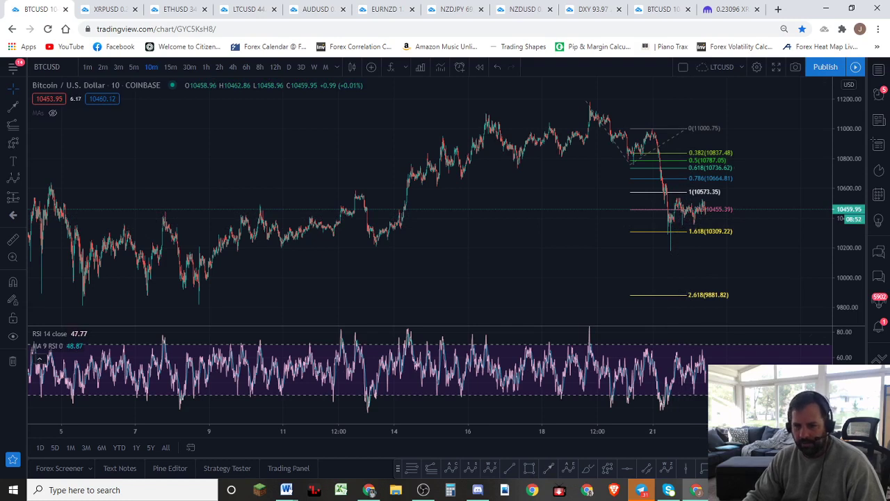
pyautogui.click(469, 469)
pyautogui.click(589, 101)
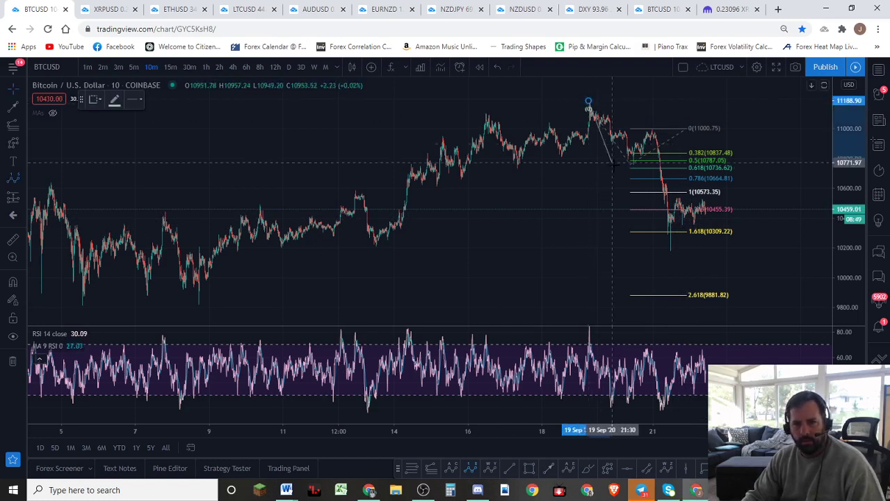
pyautogui.click(629, 168)
pyautogui.click(648, 129)
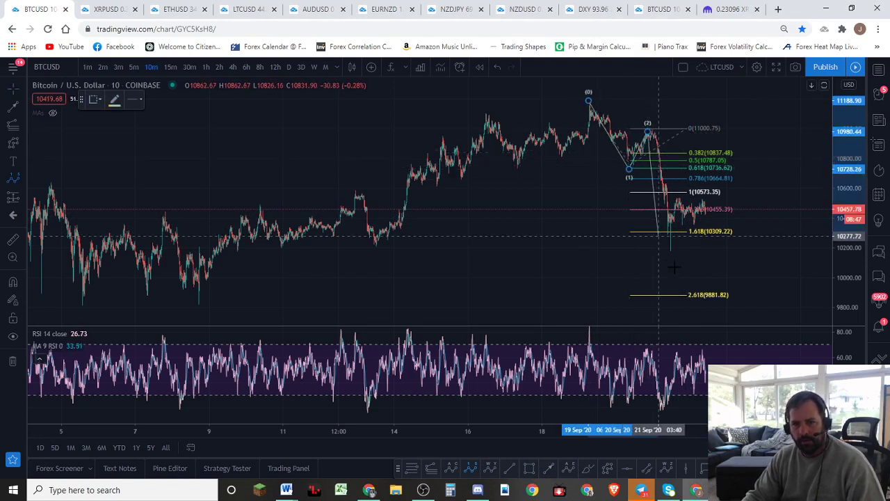
pyautogui.click(676, 295)
pyautogui.click(693, 262)
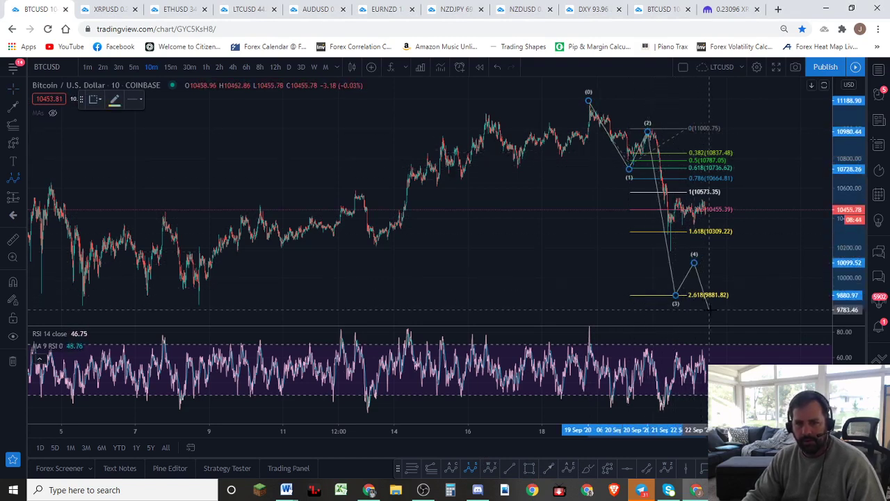
pyautogui.click(709, 310)
pyautogui.click(750, 217)
# Step: Lower the wave (5) point of the Elliott count to just above the 3.618 Fibonacci extension, at about 9,550
pyautogui.moveTo(757, 192); pyautogui.dragTo(470, 179)
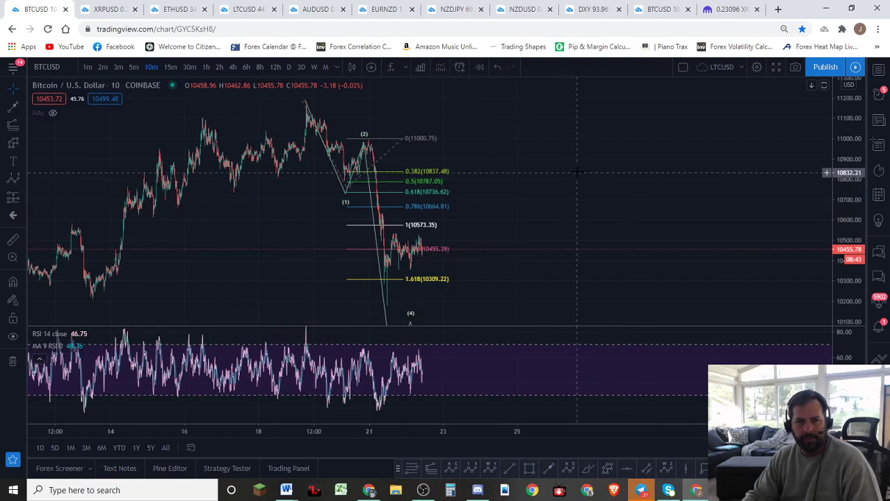
pyautogui.moveTo(576, 174); pyautogui.dragTo(653, 142)
pyautogui.moveTo(845, 118); pyautogui.dragTo(871, 216)
pyautogui.moveTo(667, 214); pyautogui.dragTo(647, 155)
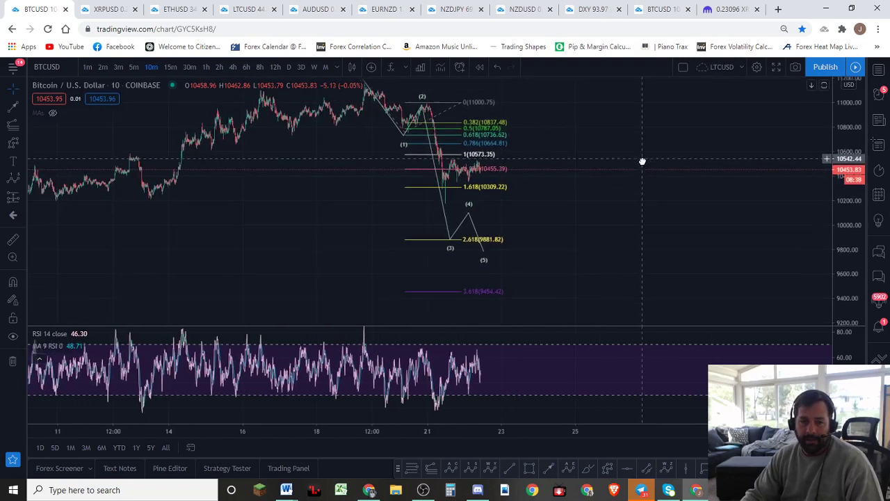
pyautogui.moveTo(492, 262); pyautogui.dragTo(492, 282)
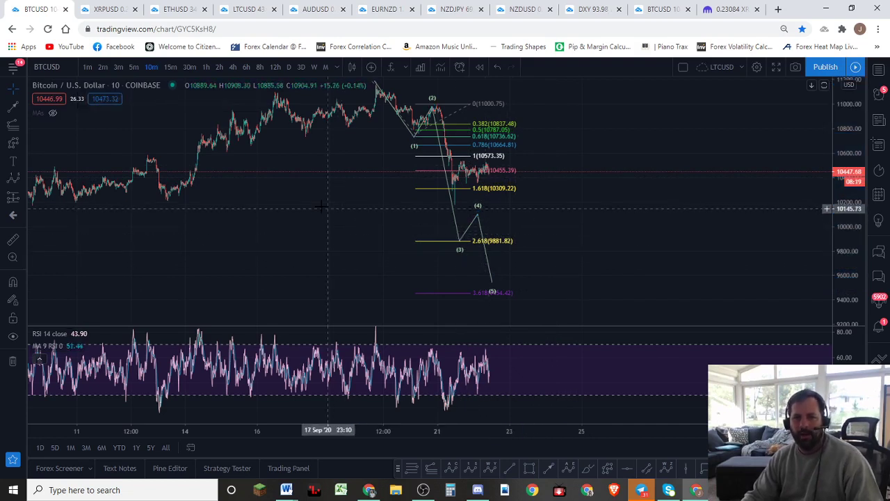
pyautogui.moveTo(337, 208); pyautogui.dragTo(427, 213)
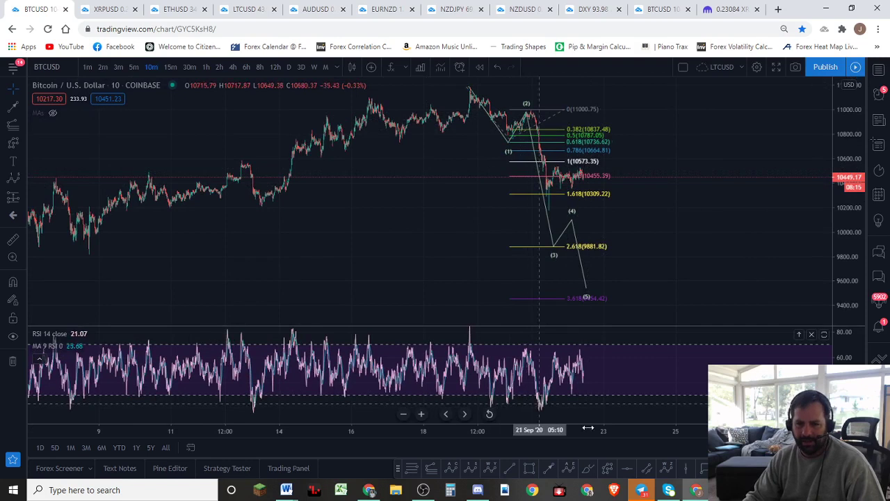
pyautogui.click(587, 467)
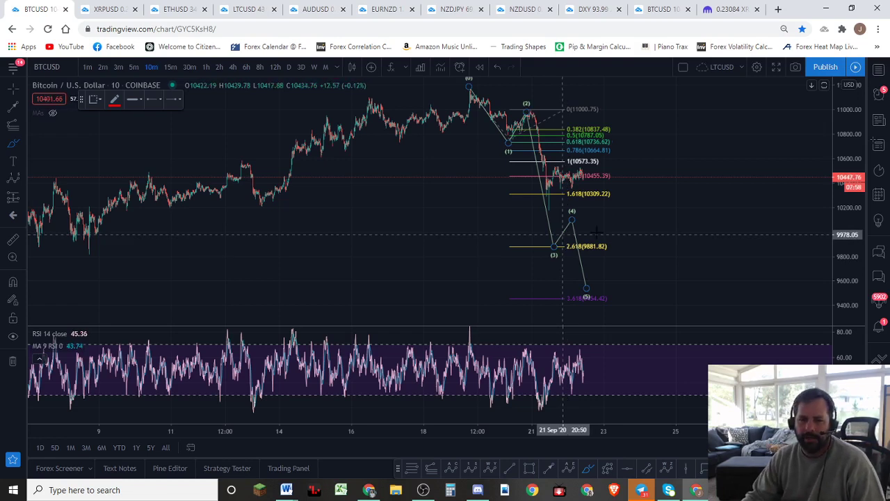
pyautogui.moveTo(575, 219); pyautogui.dragTo(582, 209)
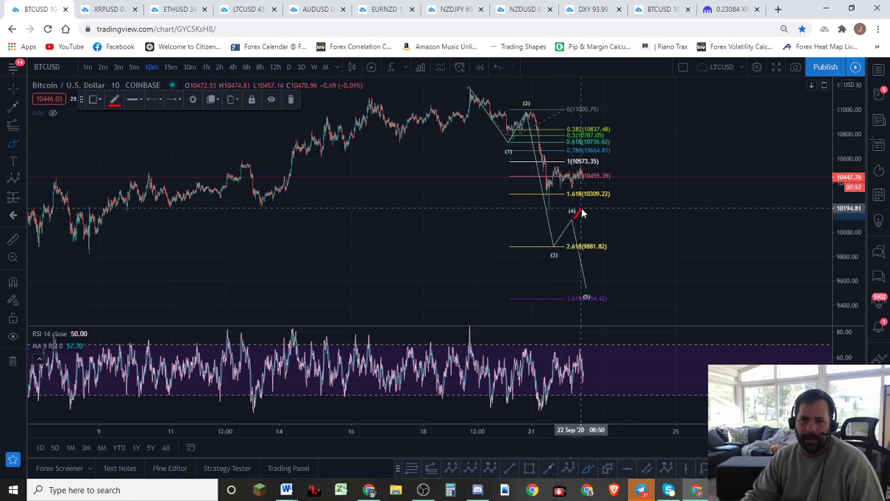
pyautogui.hotkey('ctrl', 'z')
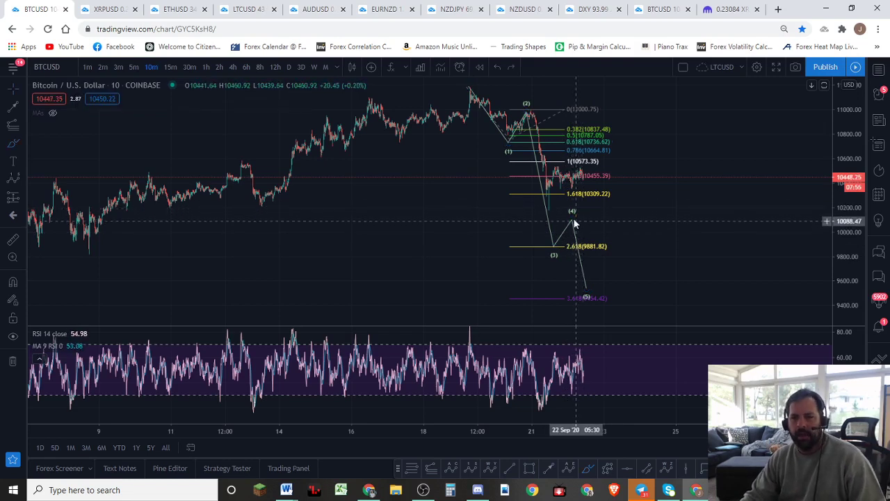
# Step: Move the Elliott count's wave (4) point to about 10,207 on 22 September and wave (5) to about 9,512 on 23 September
pyautogui.click(571, 221)
pyautogui.moveTo(571, 220); pyautogui.dragTo(584, 206)
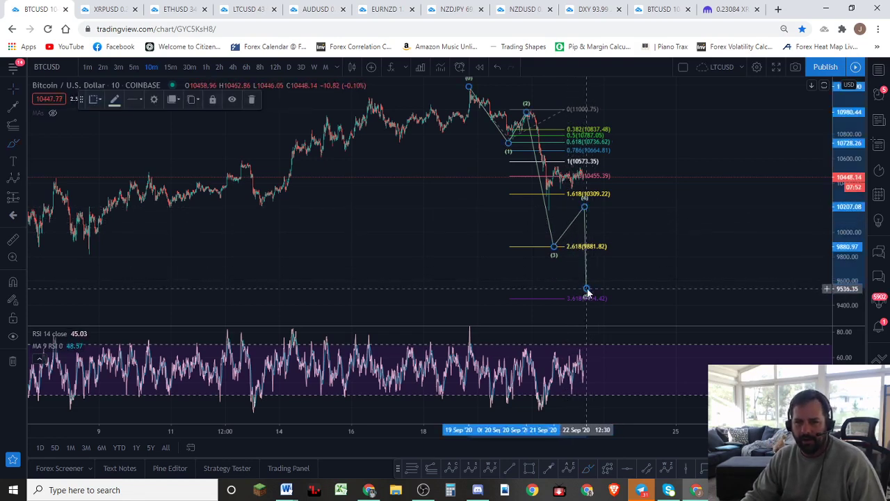
pyautogui.moveTo(587, 289); pyautogui.dragTo(604, 293)
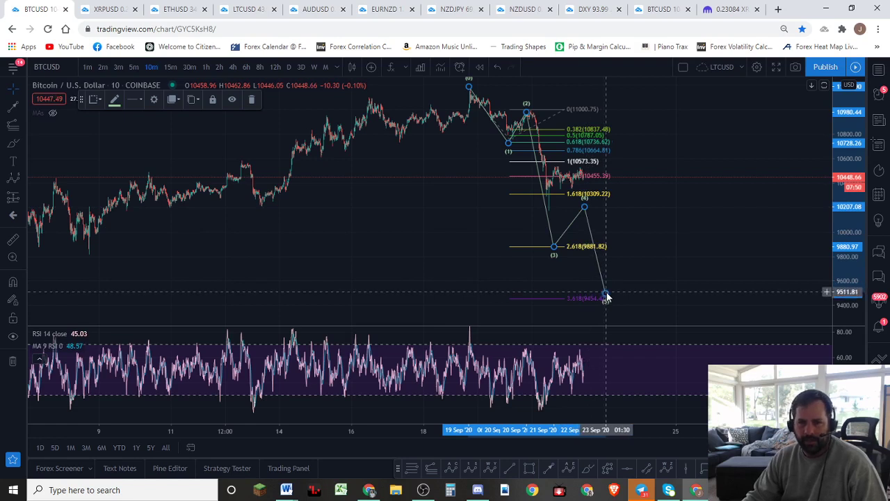
# Step: Delete the Elliott impulse count from the chart, leaving the Fib extension in place, and switch to OBS
pyautogui.press('Delete')
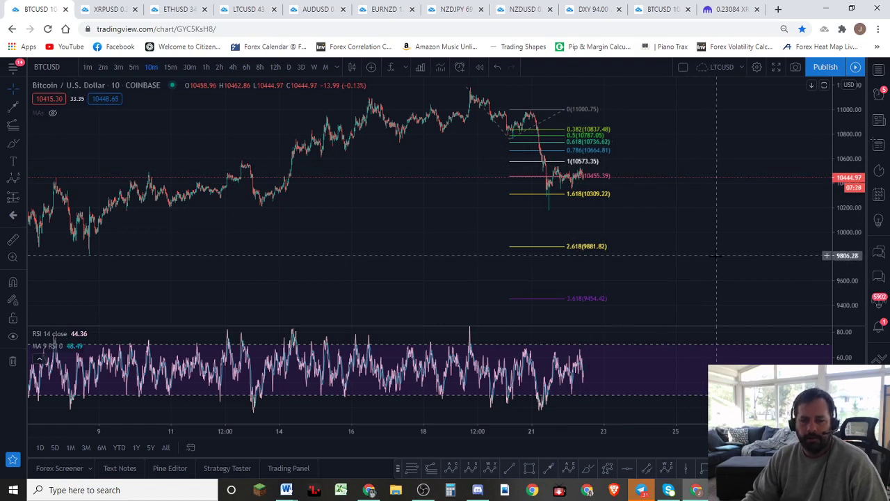
pyautogui.click(423, 489)
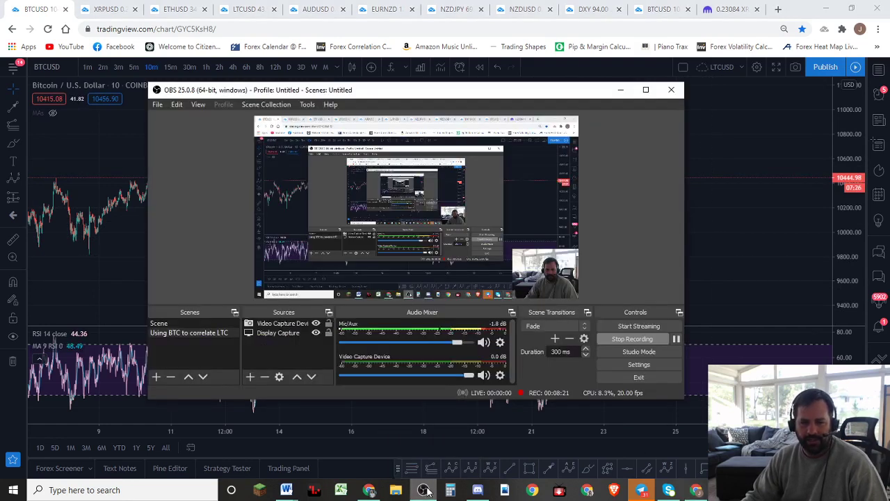